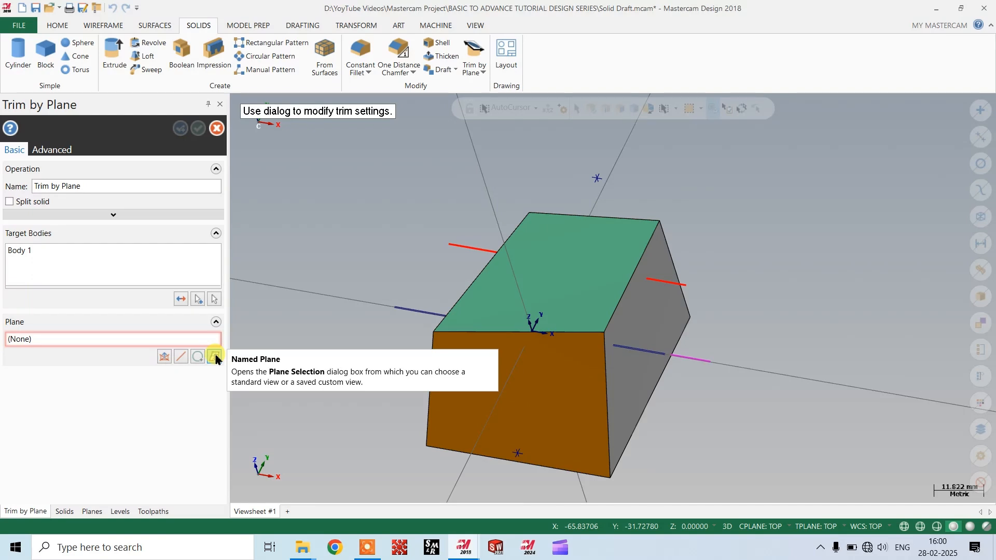
# Step: Choose the Right side named plane as the cutting plane for the block's Trim by Plane
pyautogui.click(215, 357)
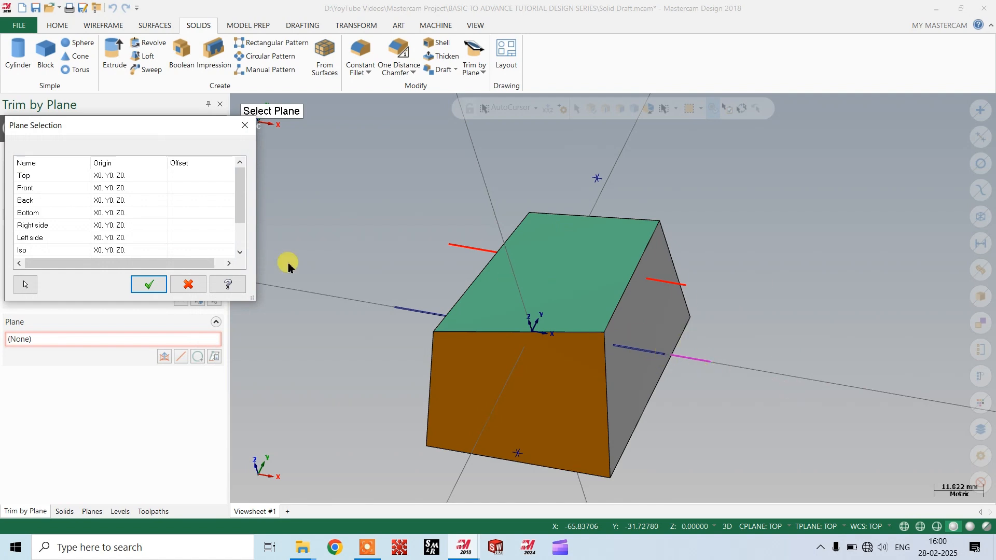
pyautogui.click(57, 229)
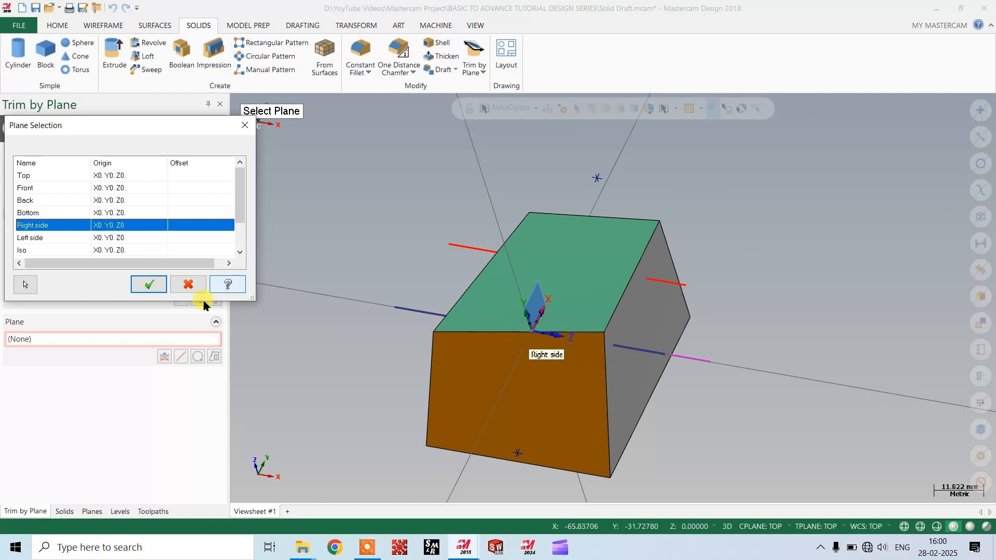
pyautogui.click(154, 283)
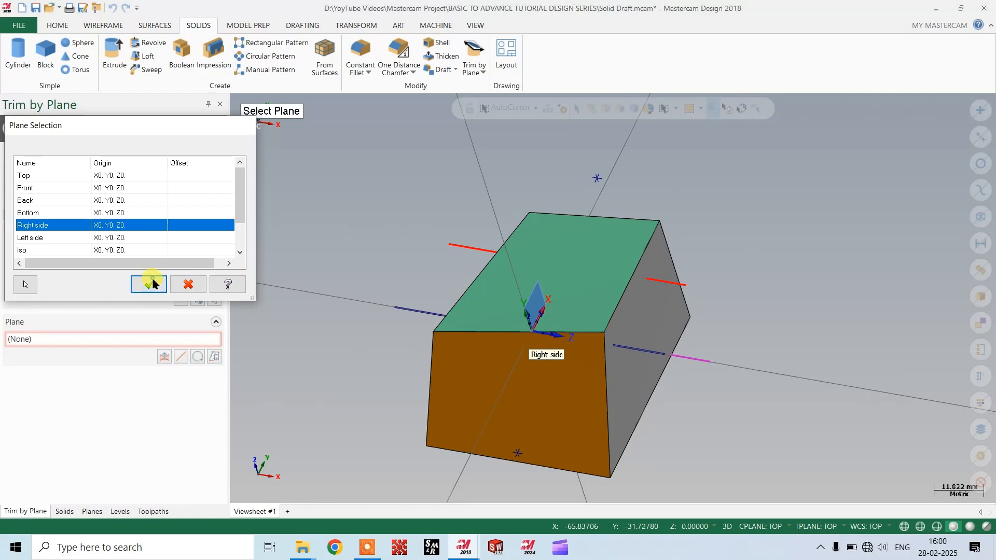
pyautogui.scroll(-2, 551, 289)
pyautogui.moveTo(524, 336); pyautogui.dragTo(568, 330, button='middle')
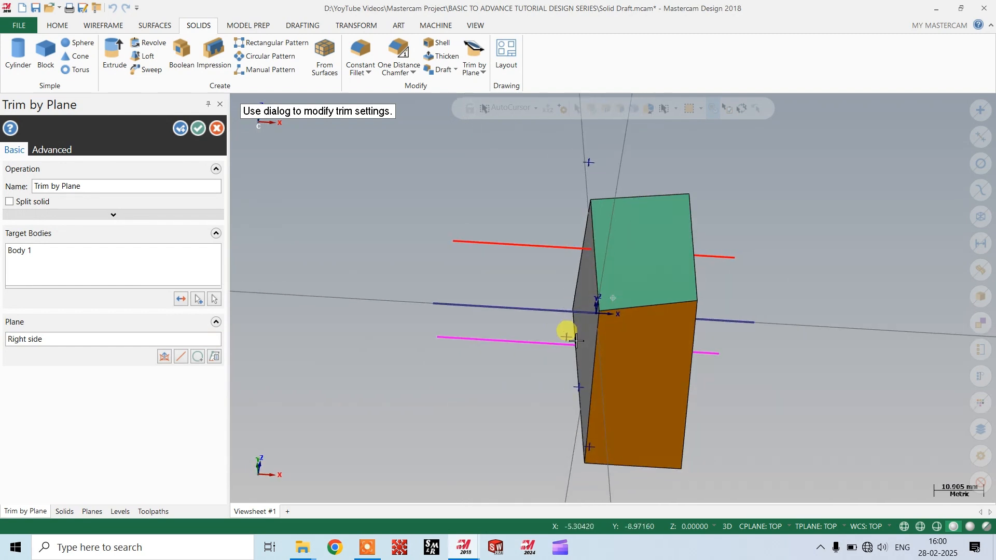
# Step: Flip the trim direction to check the opposite side, and apply the trim keeping the block's +X half
pyautogui.click(180, 299)
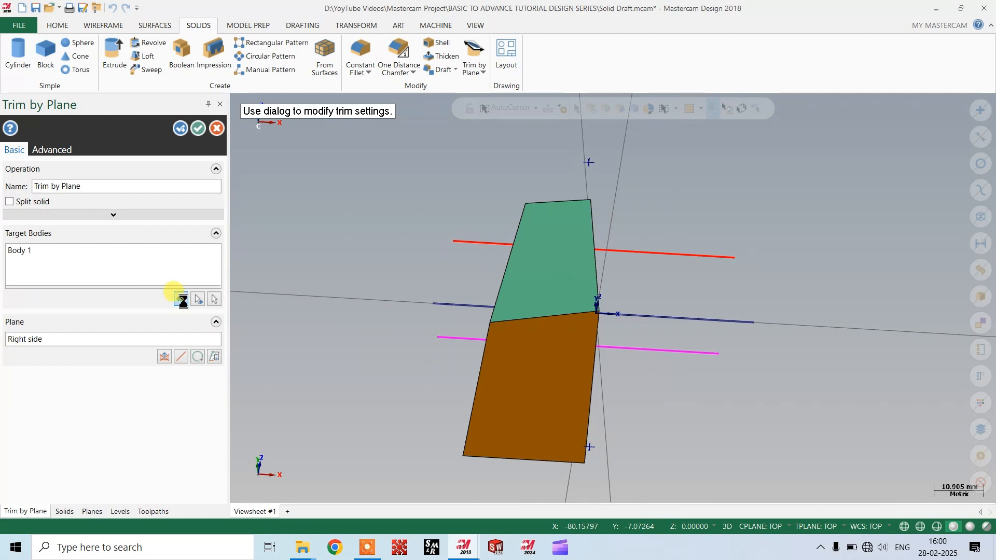
pyautogui.moveTo(500, 306); pyautogui.dragTo(394, 312, button='middle')
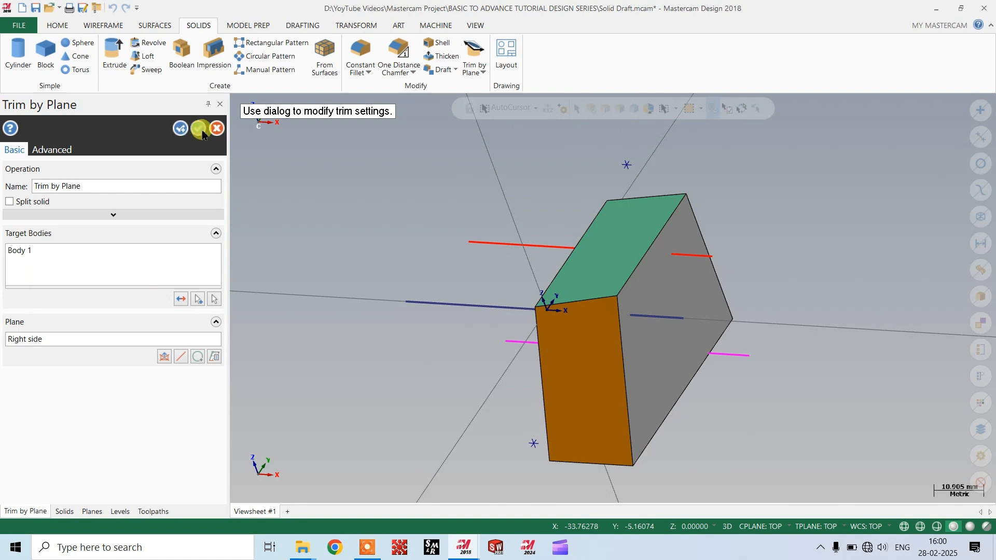
pyautogui.click(198, 128)
pyautogui.moveTo(736, 314); pyautogui.dragTo(772, 344, button='middle')
pyautogui.scroll(1, 772, 345)
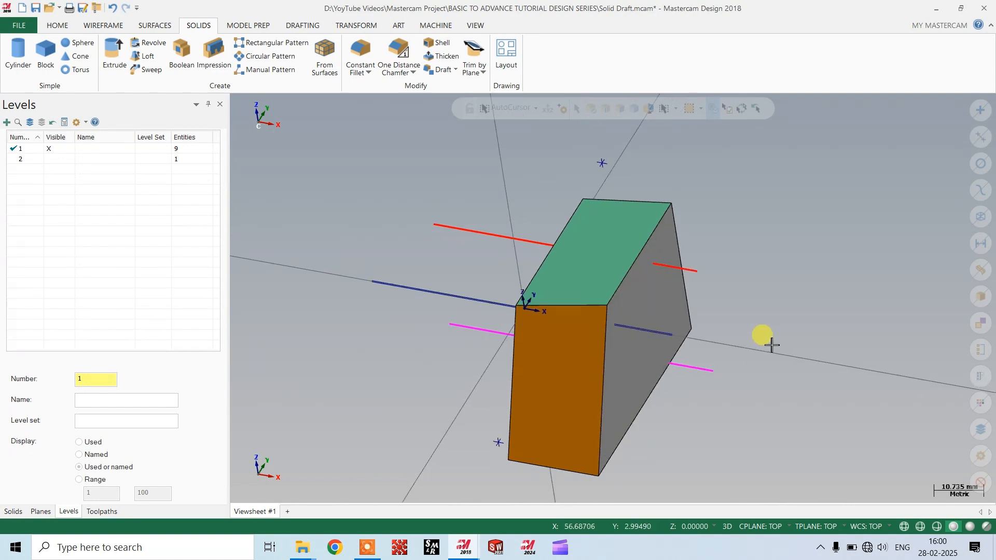
# Step: Delete the Trim by Plane operation from the solid's history, regenerate the solid and save the file
pyautogui.hotkey('ctrl', 'z')
pyautogui.click(724, 323)
pyautogui.press('Delete')
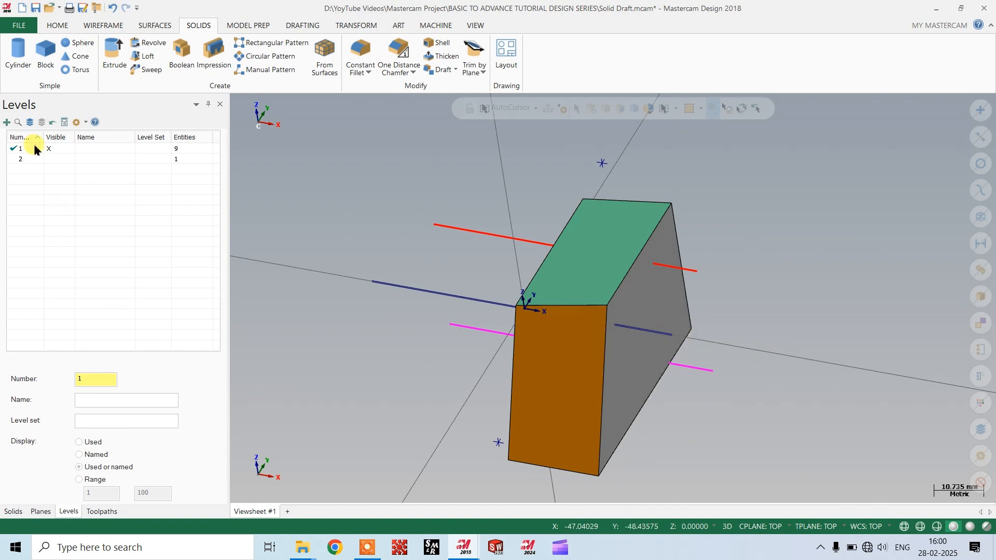
pyautogui.click(13, 512)
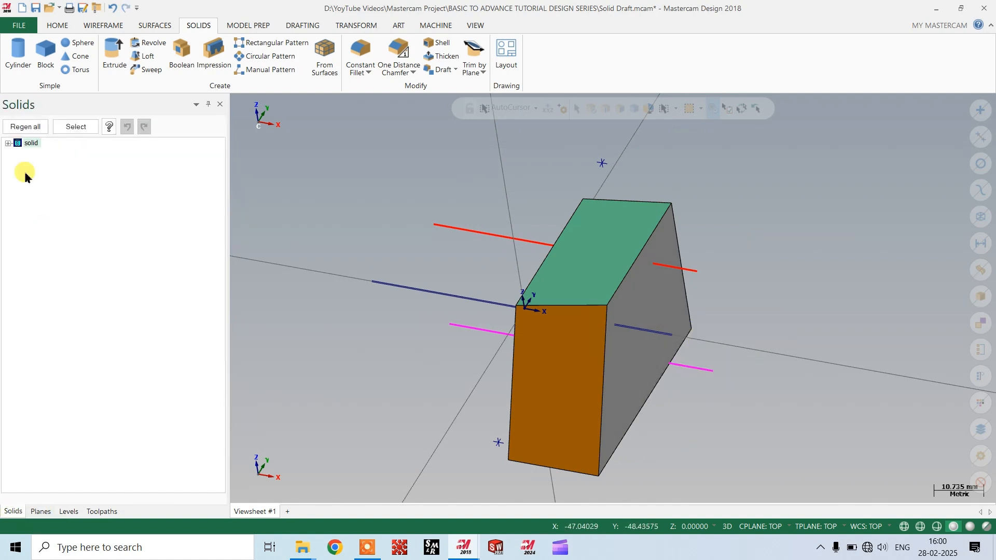
pyautogui.click(8, 144)
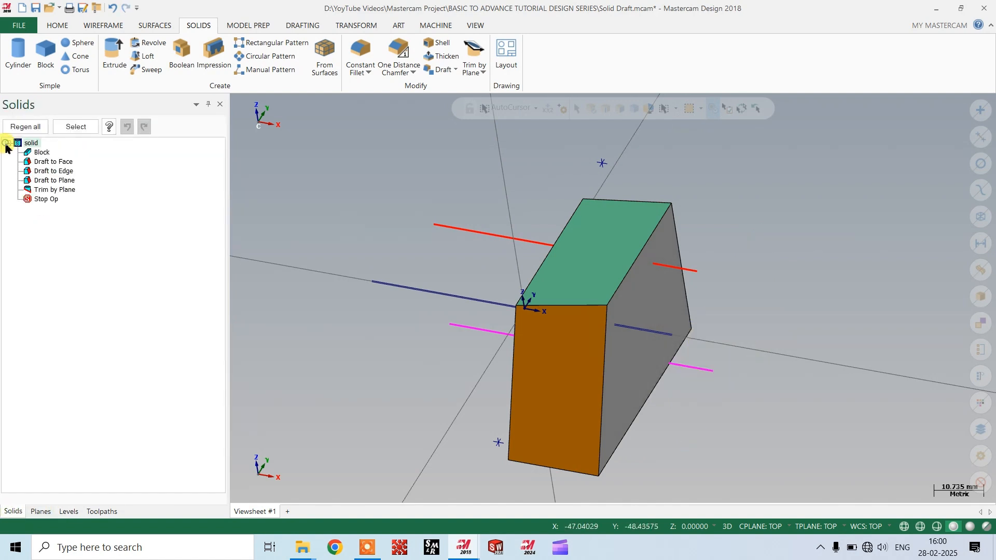
pyautogui.rightClick(52, 192)
pyautogui.click(96, 221)
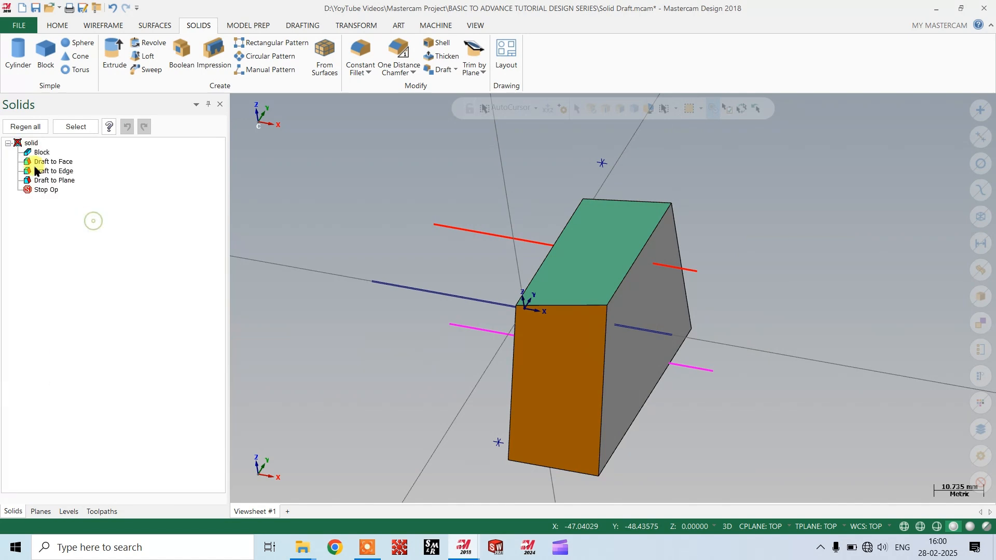
pyautogui.click(23, 127)
pyautogui.moveTo(774, 305); pyautogui.dragTo(747, 322, button='middle')
pyautogui.hotkey('ctrl', 's')
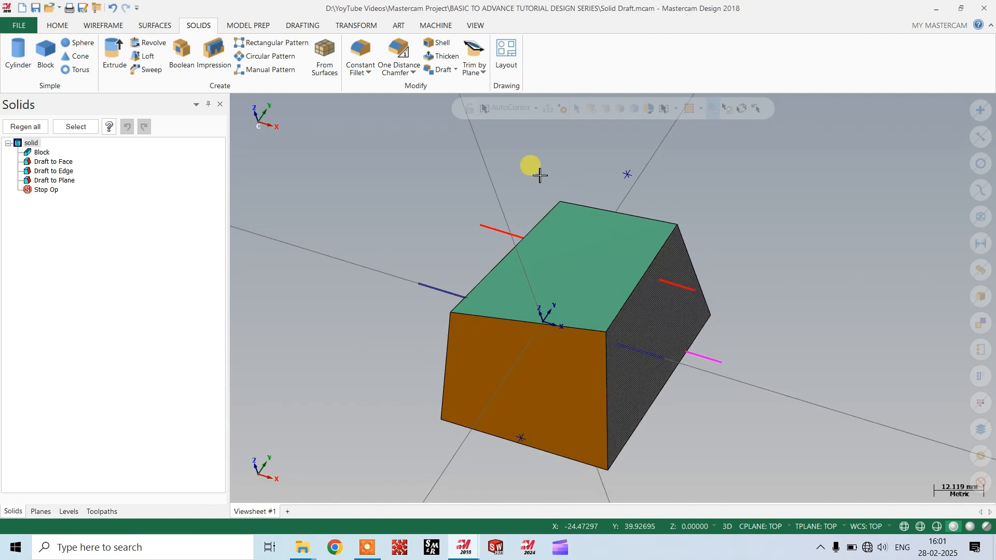
# Step: Set up a Trim by Plane on the solid, defining the cutting plane by entities from the three points around the block
pyautogui.click(480, 83)
pyautogui.click(487, 89)
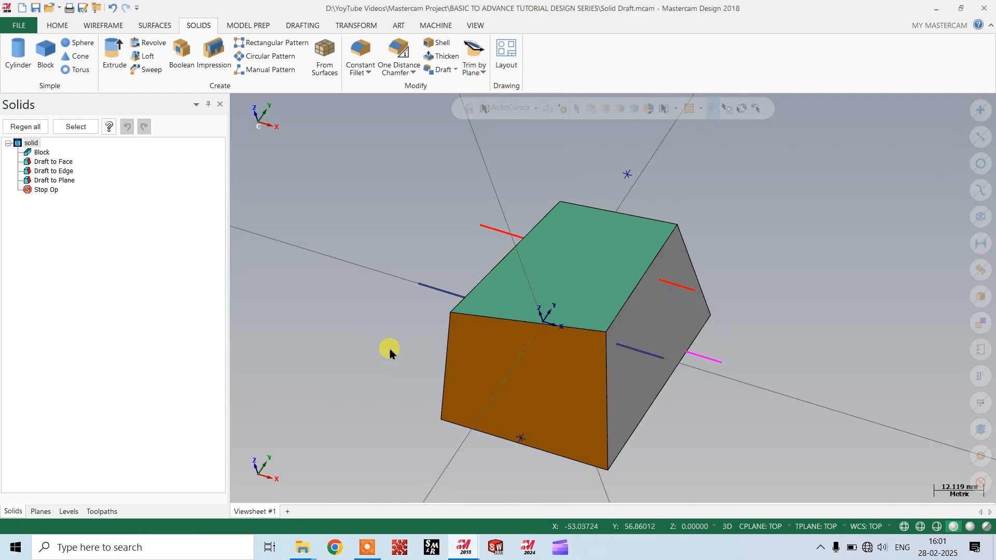
pyautogui.click(532, 338)
pyautogui.click(50, 277)
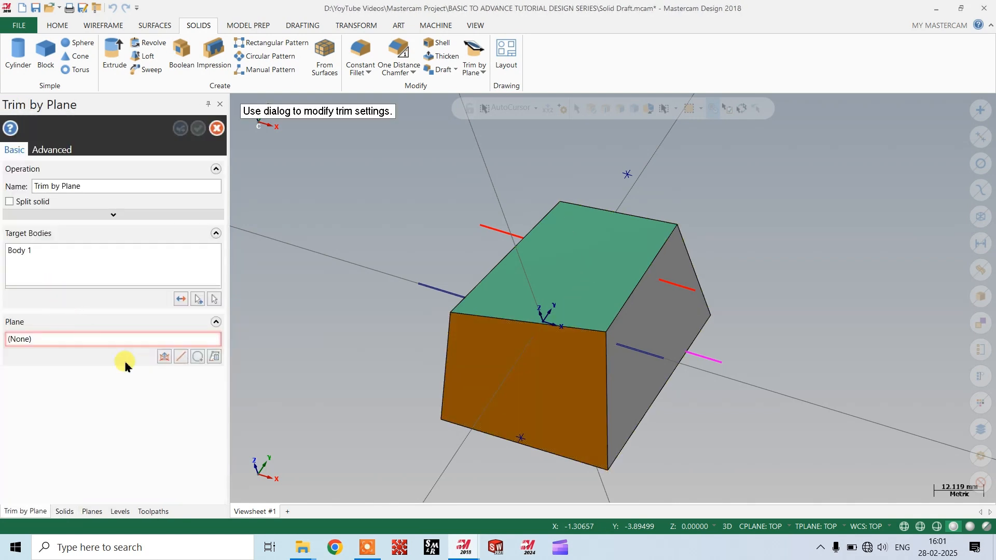
pyautogui.click(197, 357)
pyautogui.scroll(-2, 423, 240)
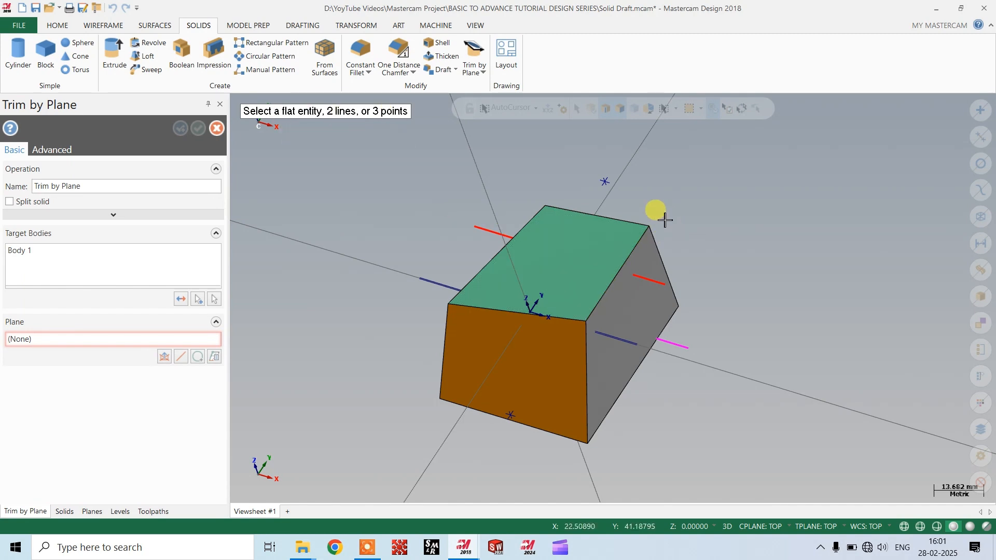
pyautogui.scroll(1, 645, 205)
pyautogui.moveTo(645, 205); pyautogui.dragTo(580, 198, button='middle')
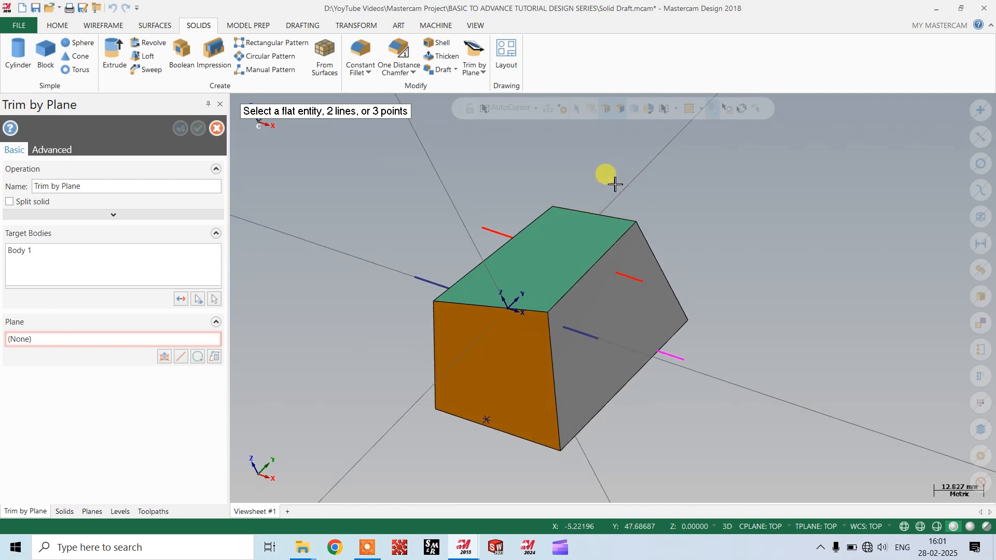
pyautogui.click(614, 185)
pyautogui.moveTo(534, 382); pyautogui.dragTo(503, 425, button='middle')
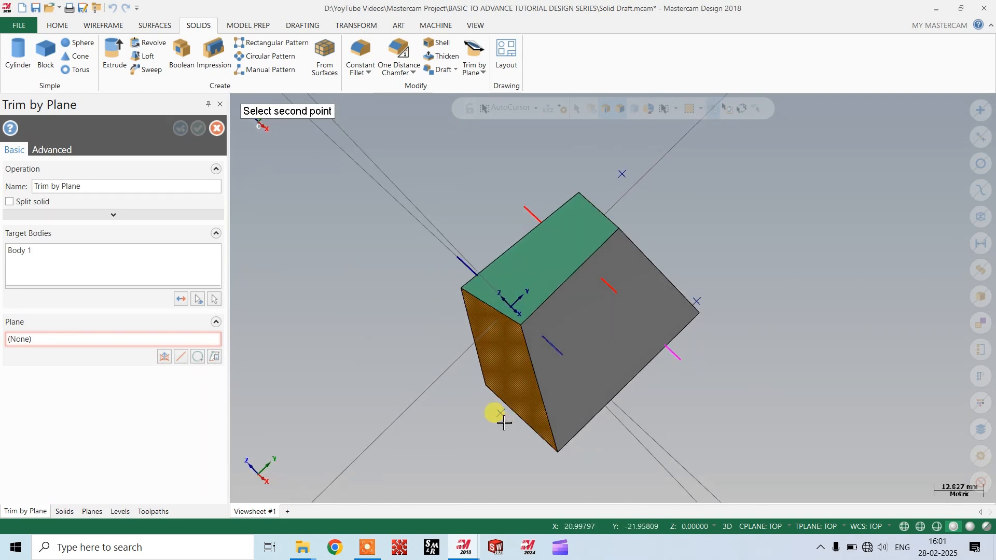
pyautogui.click(521, 408)
pyautogui.moveTo(731, 311); pyautogui.dragTo(716, 327, button='middle')
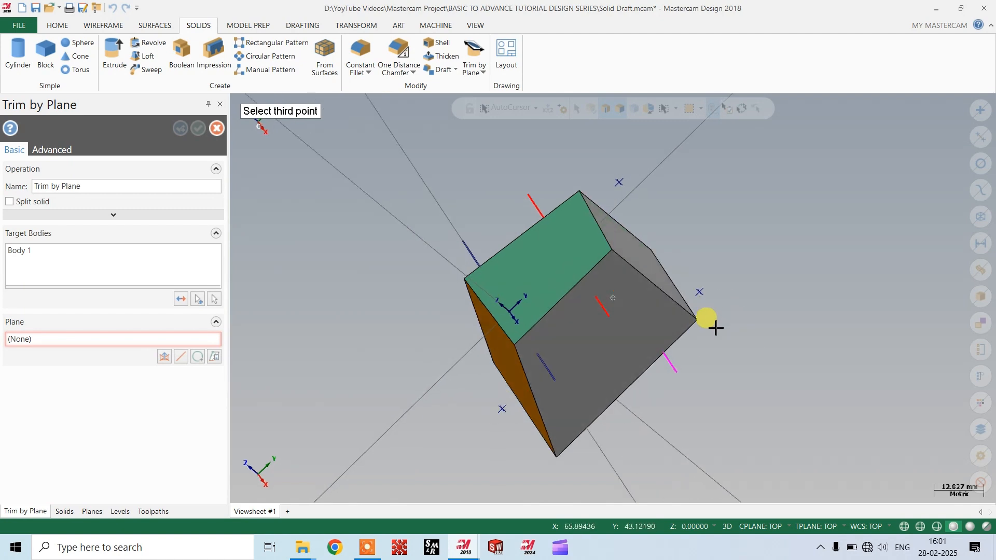
pyautogui.click(701, 293)
pyautogui.moveTo(543, 338)
pyautogui.mouseDown(button='middle')
pyautogui.moveTo(705, 302)
pyautogui.moveTo(691, 309)
pyautogui.moveTo(705, 325)
pyautogui.moveTo(667, 317)
pyautogui.moveTo(596, 328)
pyautogui.moveTo(660, 333)
pyautogui.moveTo(646, 349)
pyautogui.moveTo(716, 311)
pyautogui.moveTo(676, 296)
pyautogui.mouseUp(button='middle')
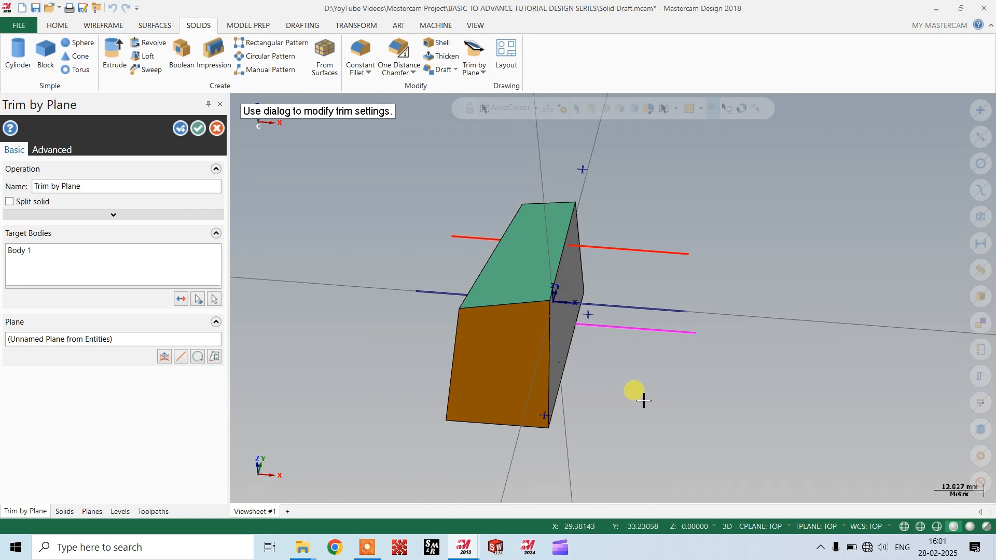
# Step: Toggle Split solid on and back off to compare the previews, and apply the three-point plane trim
pyautogui.moveTo(518, 382); pyautogui.dragTo(256, 223, button='middle')
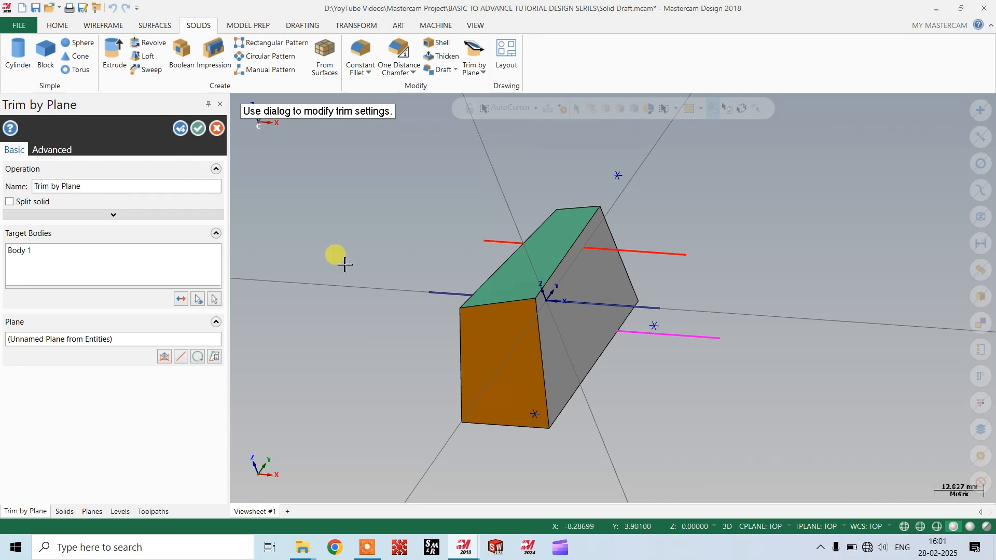
pyautogui.click(9, 202)
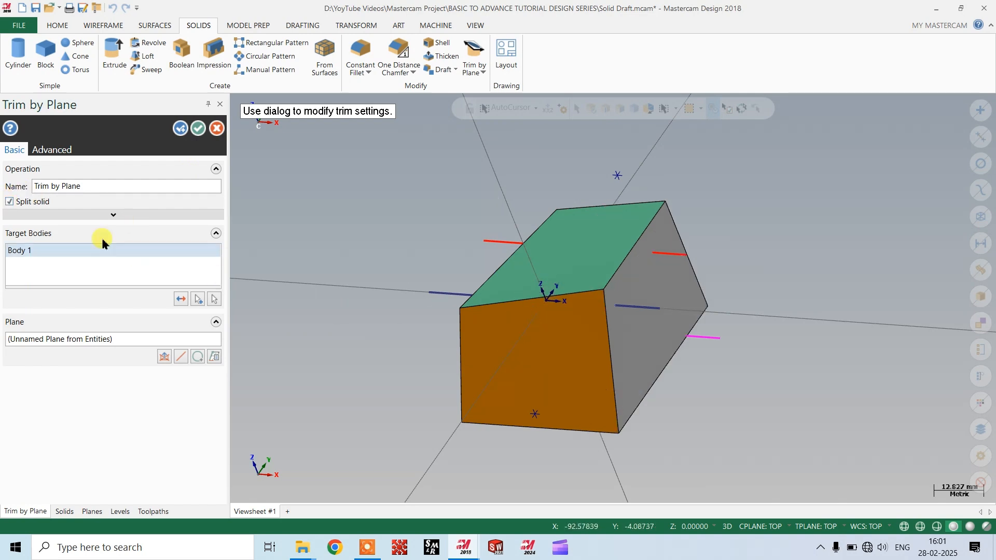
pyautogui.click(15, 203)
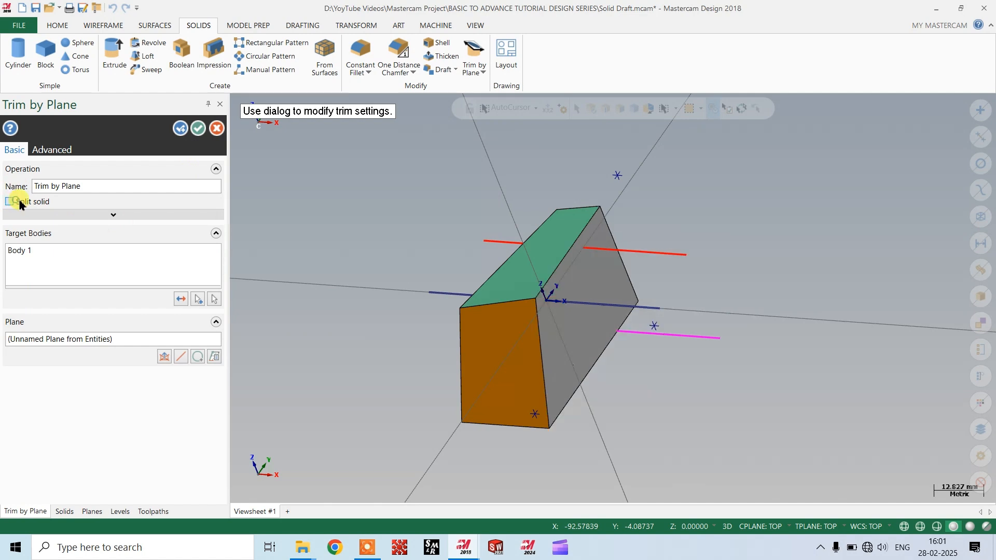
pyautogui.click(197, 128)
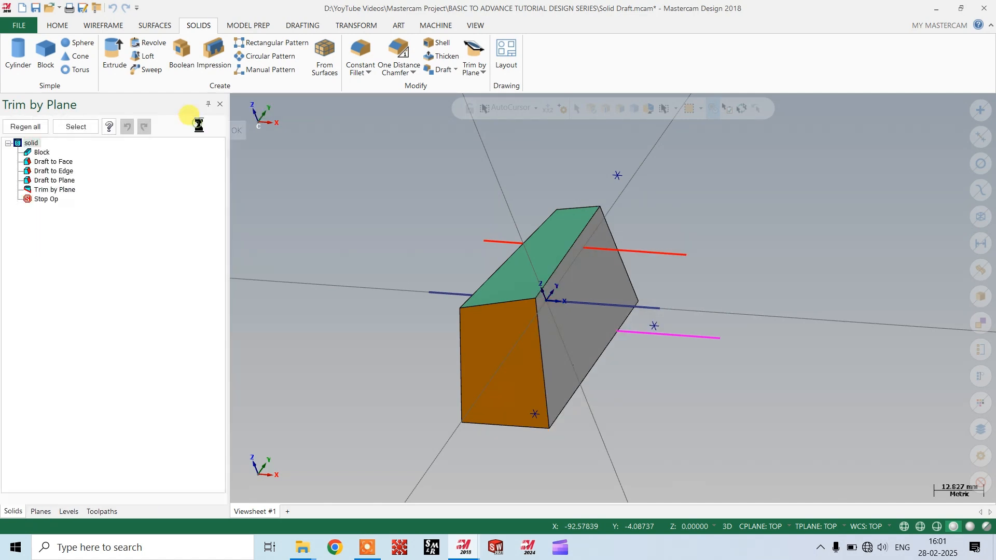
# Step: Remove the three-point Trim by Plane operation from the solid, regenerate the full block and save the file
pyautogui.click(60, 190)
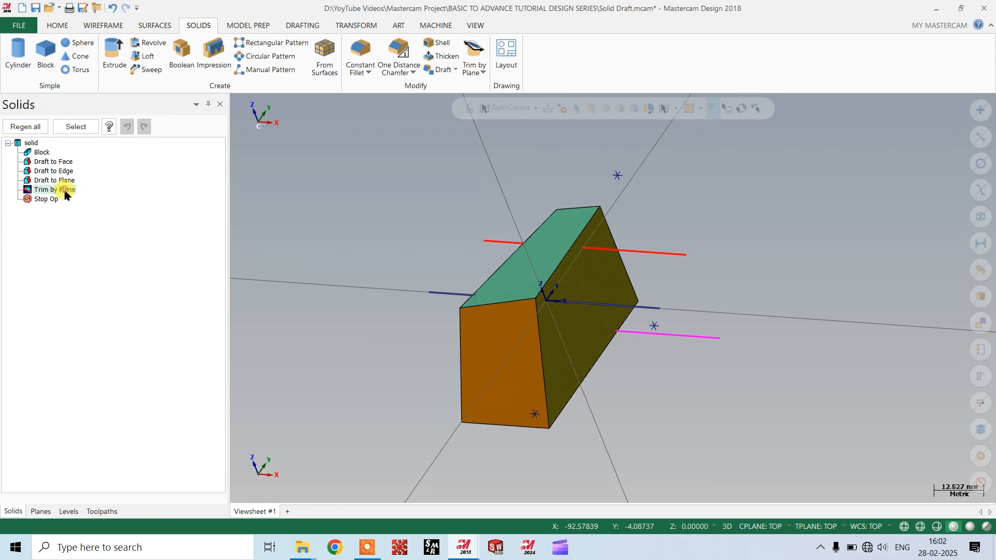
pyautogui.rightClick(64, 193)
pyautogui.click(109, 218)
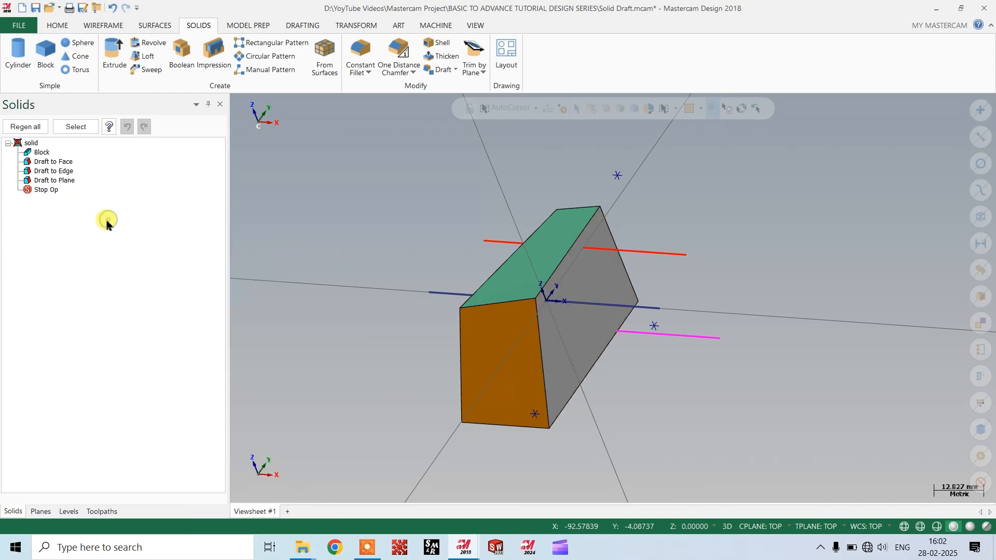
pyautogui.click(25, 127)
pyautogui.scroll(2, 581, 322)
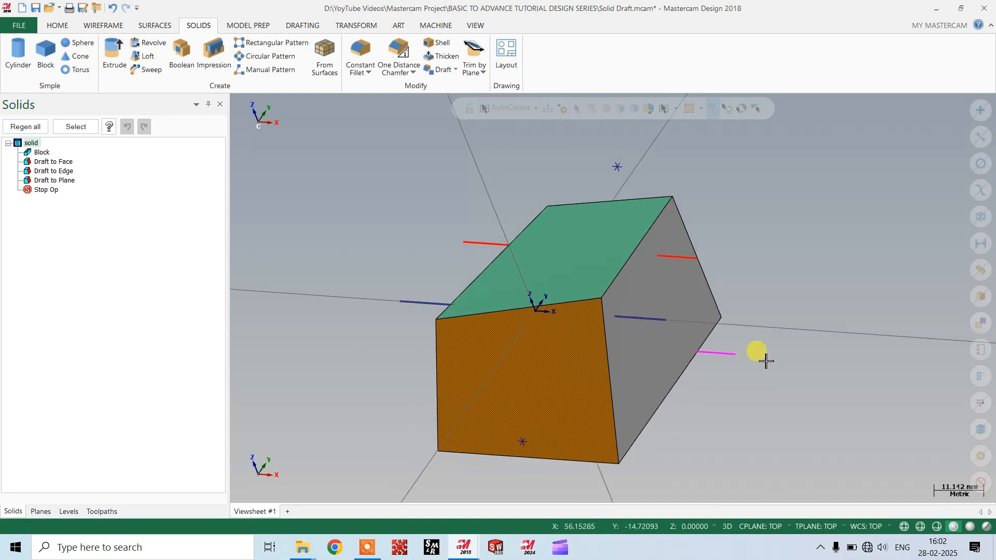
pyautogui.hotkey('ctrl', 's')
pyautogui.scroll(-1, 550, 272)
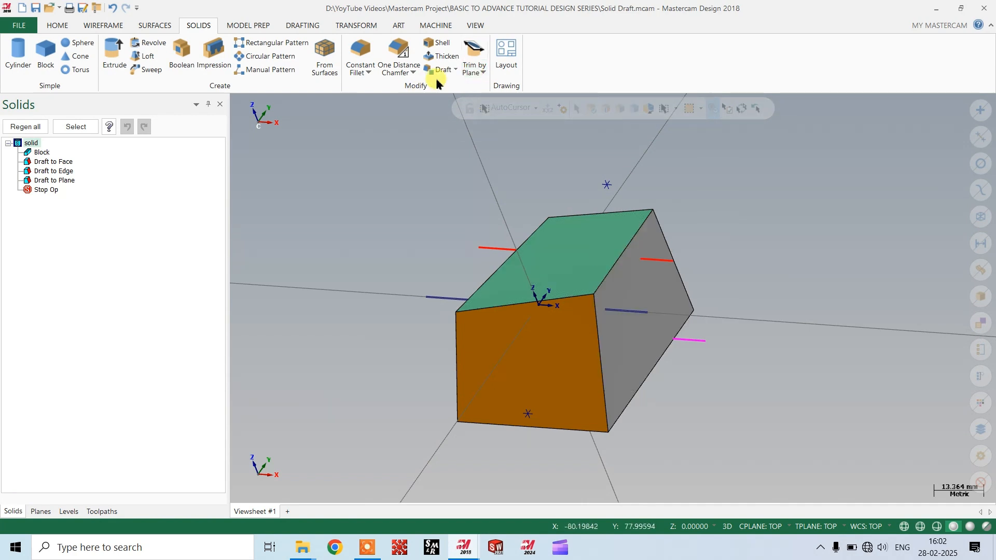
# Step: Set up a Trim by Plane on the solid, defining the cutting plane by entities from the red and blue lines through the block
pyautogui.click(478, 76)
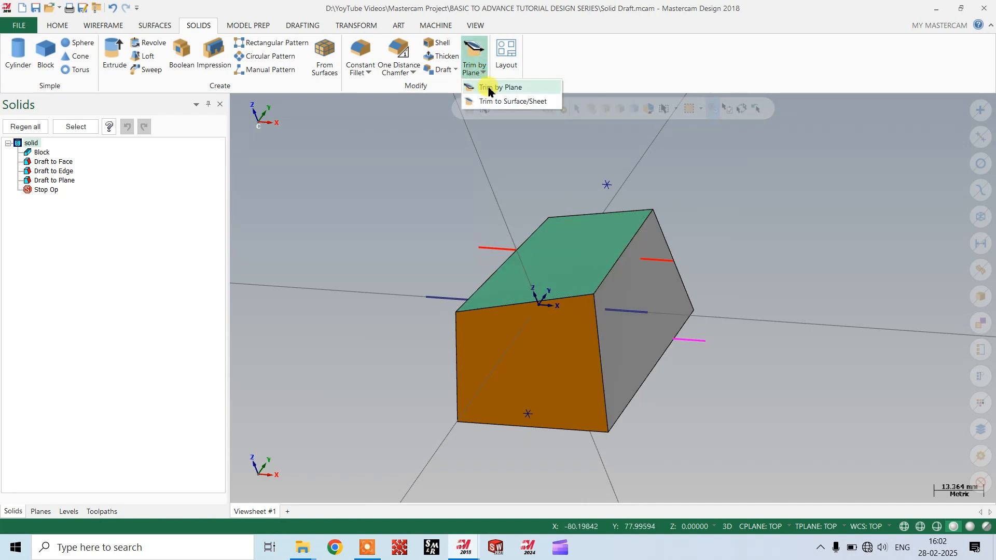
pyautogui.click(489, 88)
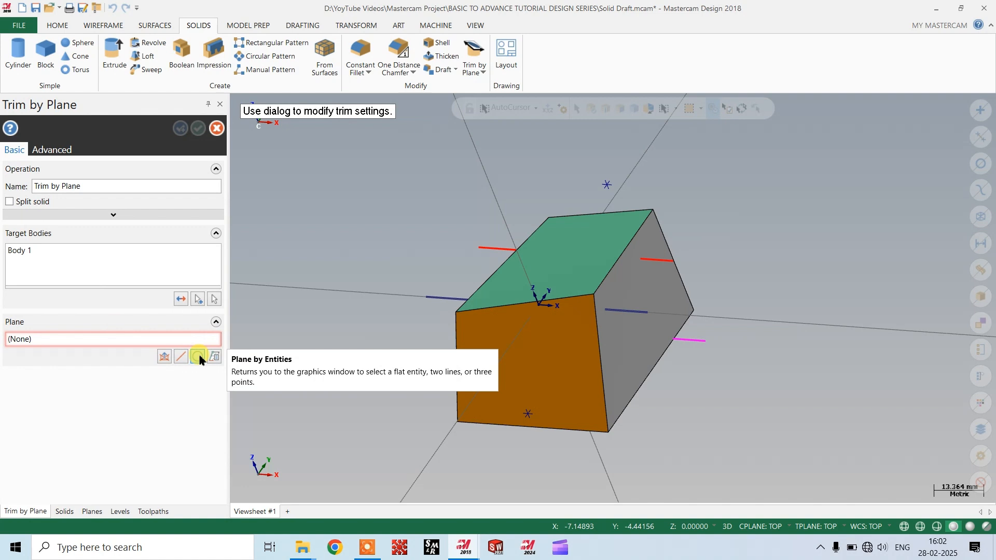
pyautogui.click(198, 356)
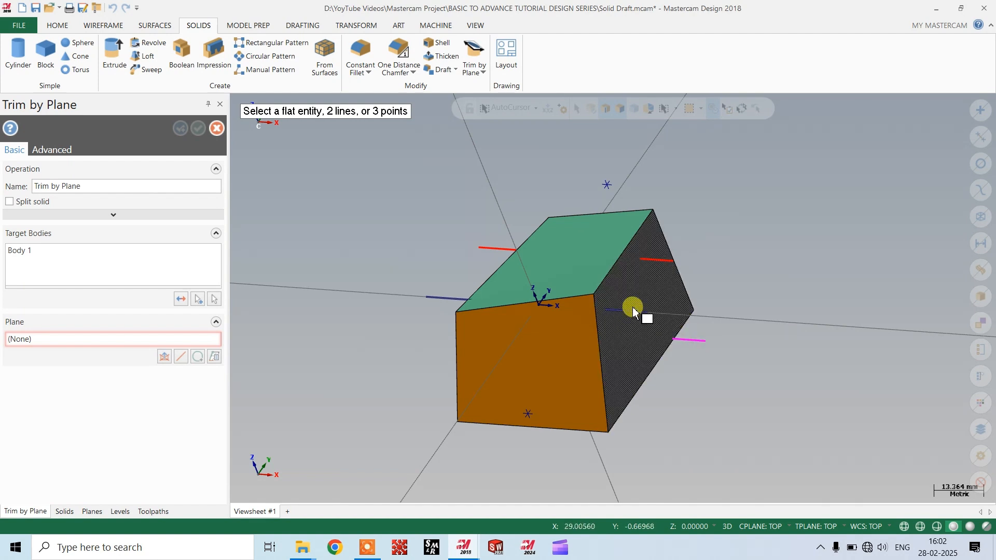
pyautogui.moveTo(759, 351); pyautogui.dragTo(676, 332, button='middle')
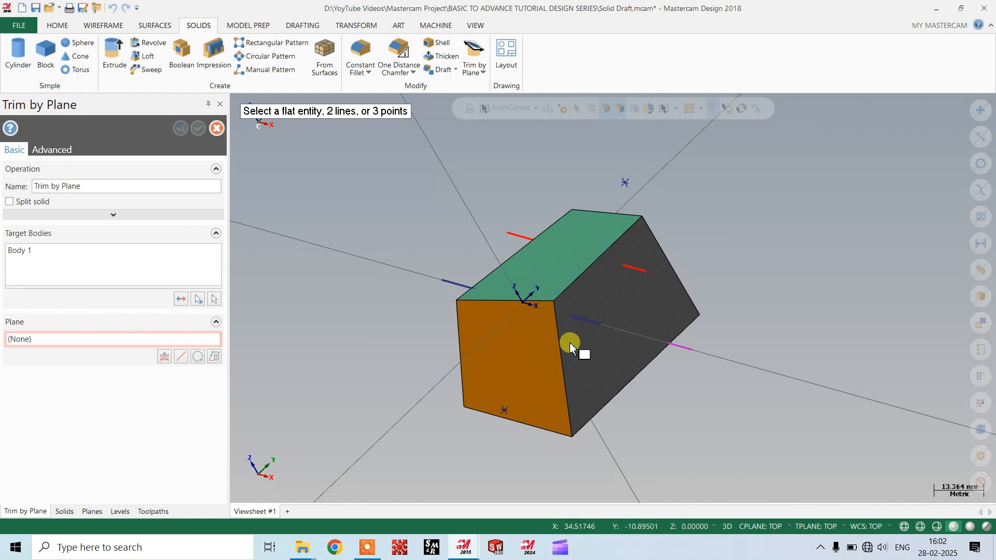
pyautogui.click(515, 236)
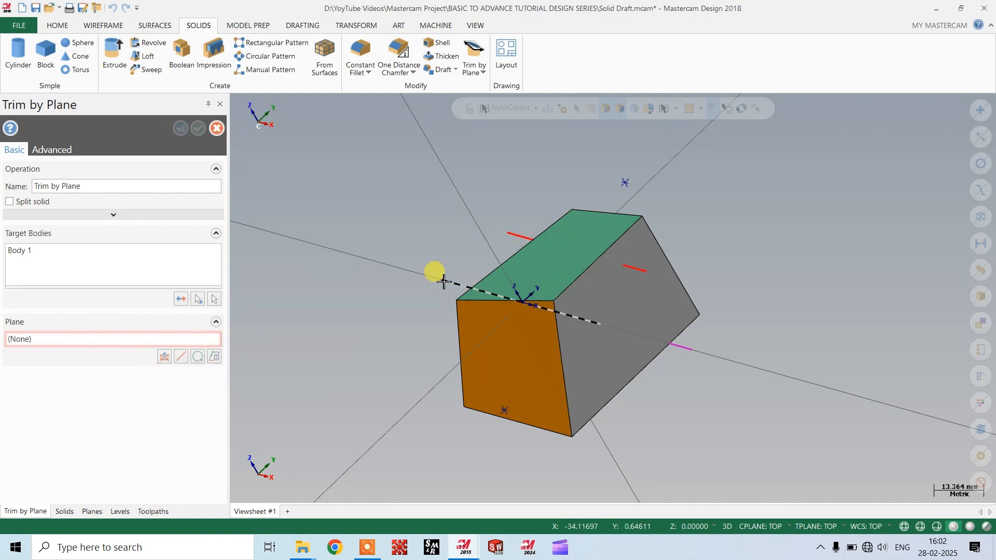
pyautogui.click(441, 278)
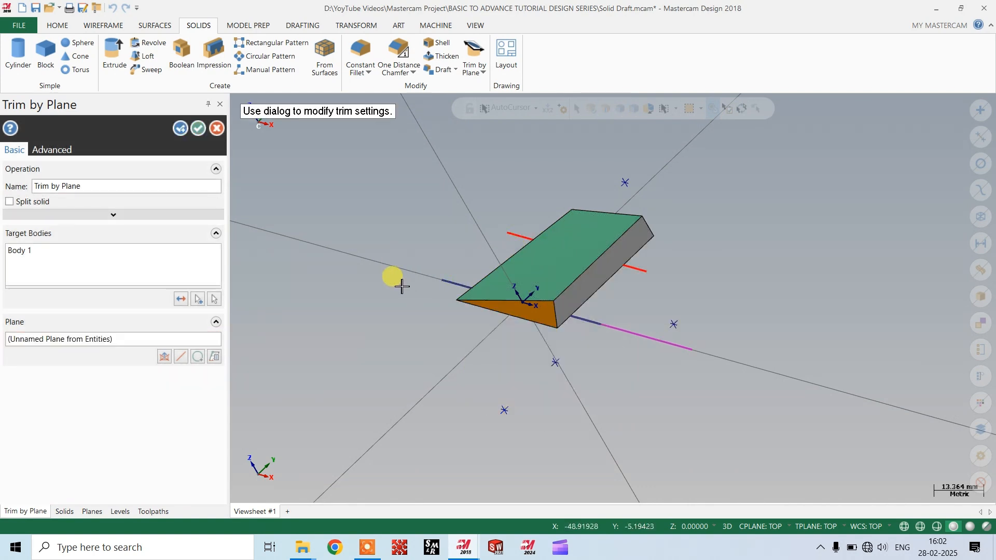
# Step: Reverse the trim direction to keep the lower part of the block, and apply the two-line plane trim
pyautogui.click(181, 299)
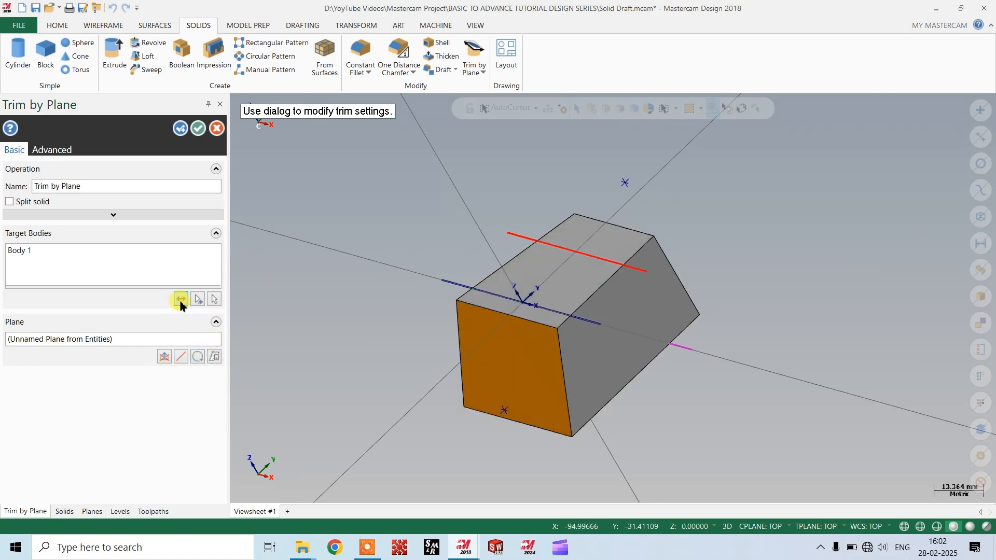
pyautogui.click(180, 299)
pyautogui.click(199, 130)
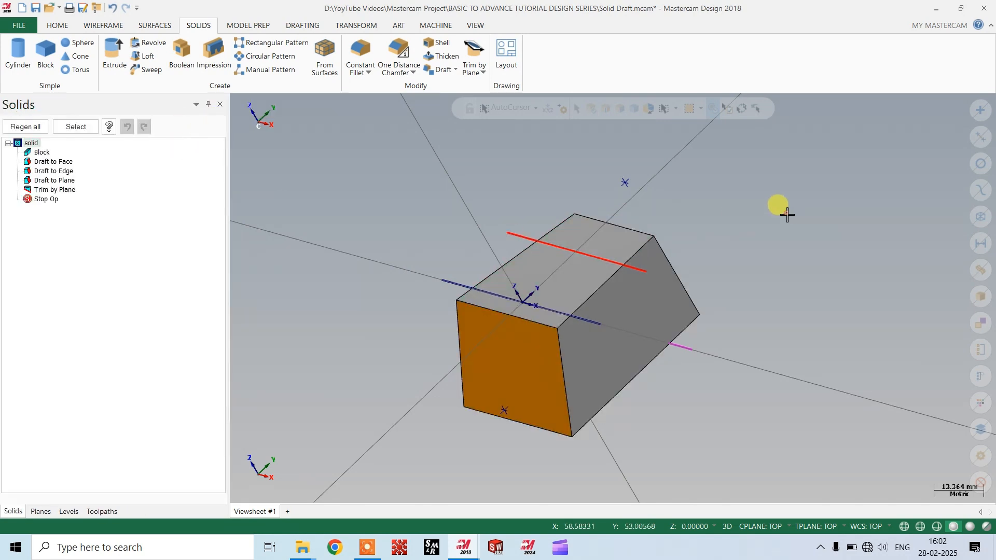
# Step: Set up a Trim by Plane on the solid, defining the cutting plane from the line across the block's top face
pyautogui.rightClick(788, 211)
pyautogui.press('Escape')
pyautogui.scroll(2, 638, 306)
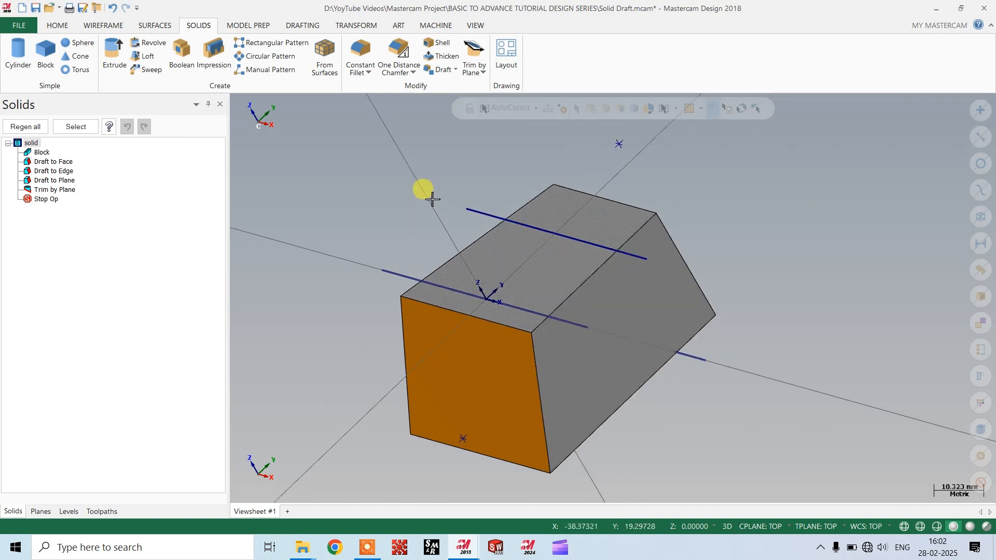
pyautogui.click(482, 73)
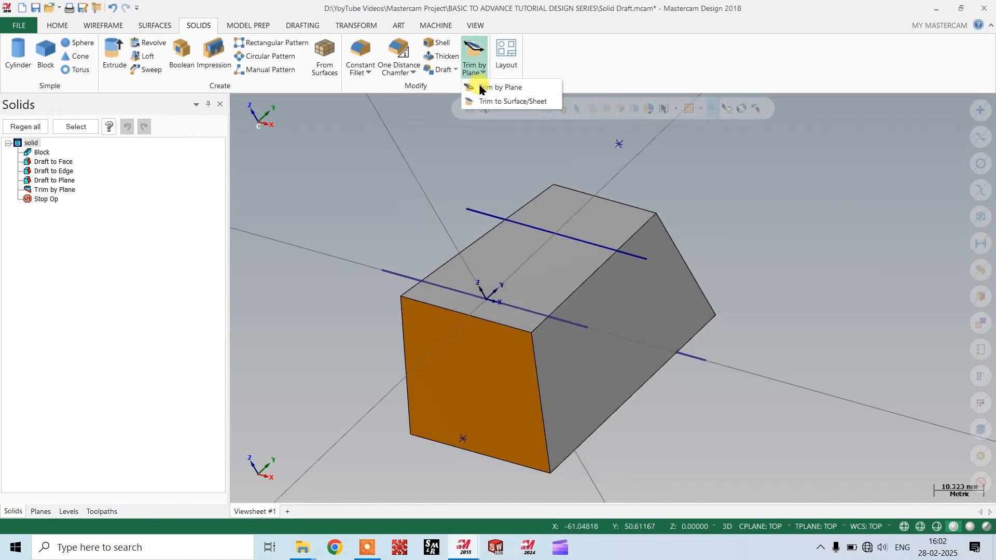
pyautogui.press('Escape')
pyautogui.click(496, 387)
pyautogui.press('Return')
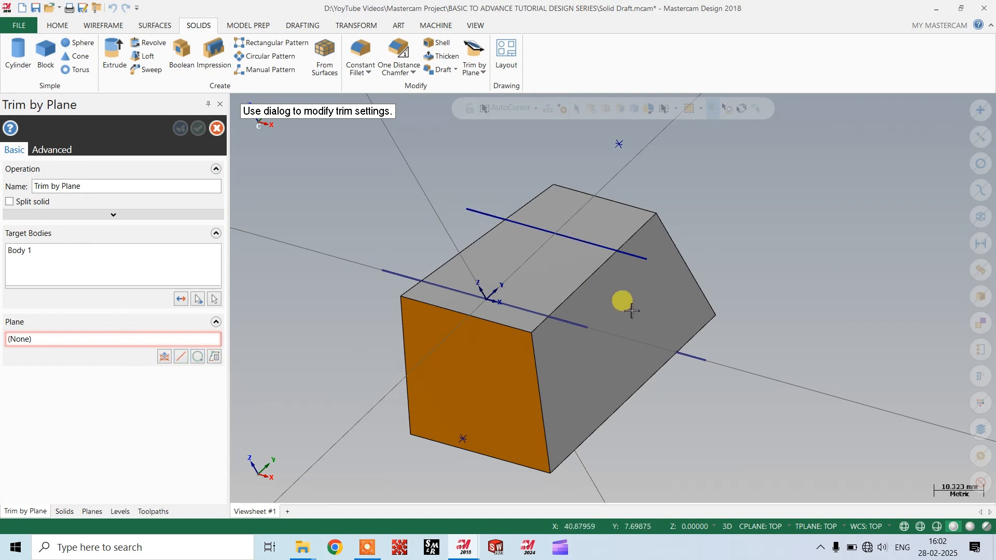
pyautogui.click(186, 357)
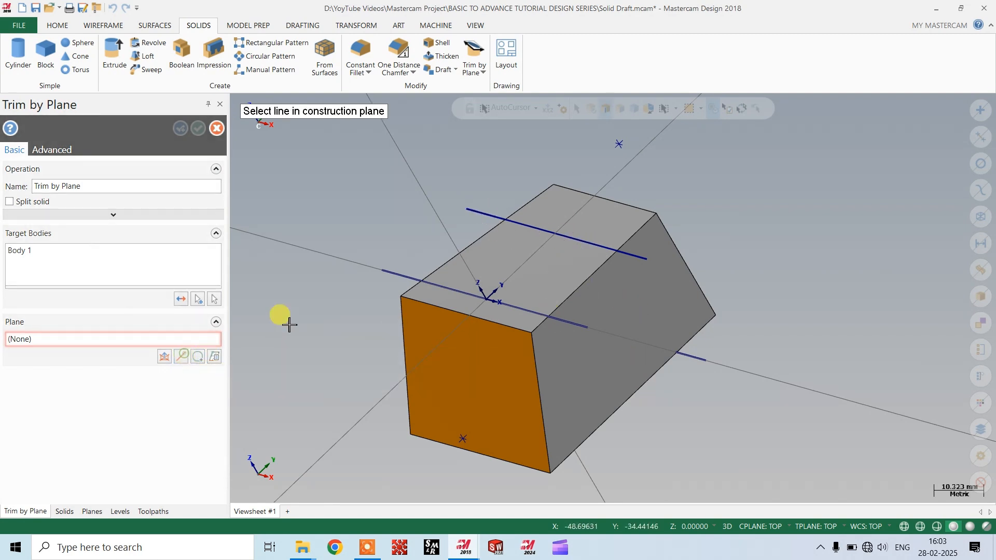
pyautogui.click(467, 209)
pyautogui.moveTo(678, 218); pyautogui.dragTo(641, 248, button='middle')
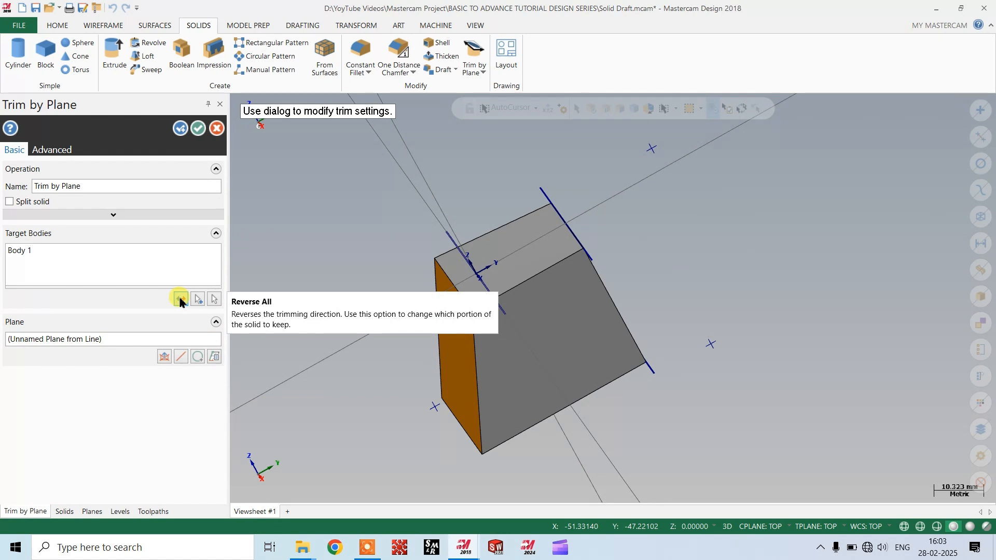
# Step: Reverse the trim direction to keep the orange-faced part of the block, apply the line-based trim and save the file
pyautogui.click(181, 299)
pyautogui.moveTo(618, 298); pyautogui.dragTo(588, 283, button='middle')
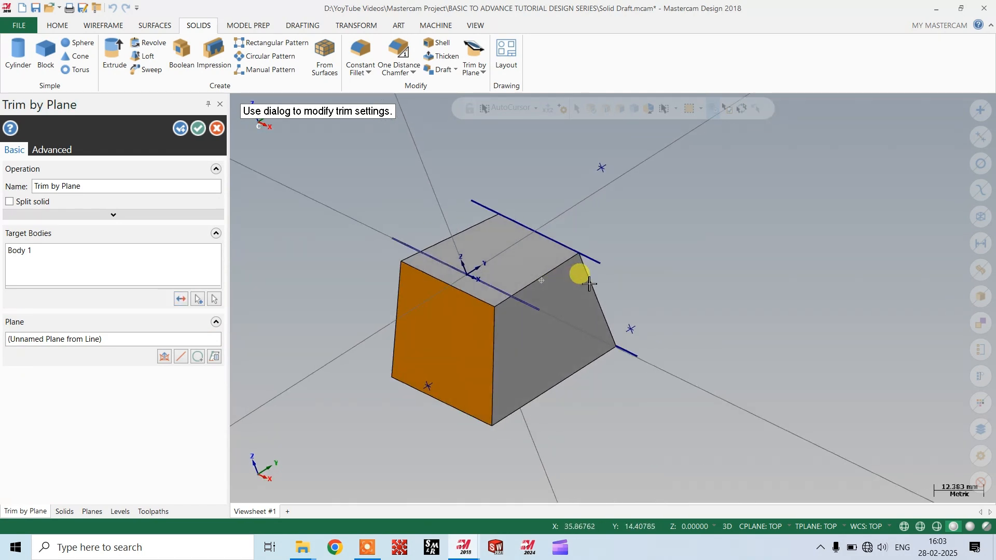
pyautogui.click(197, 127)
pyautogui.click(36, 7)
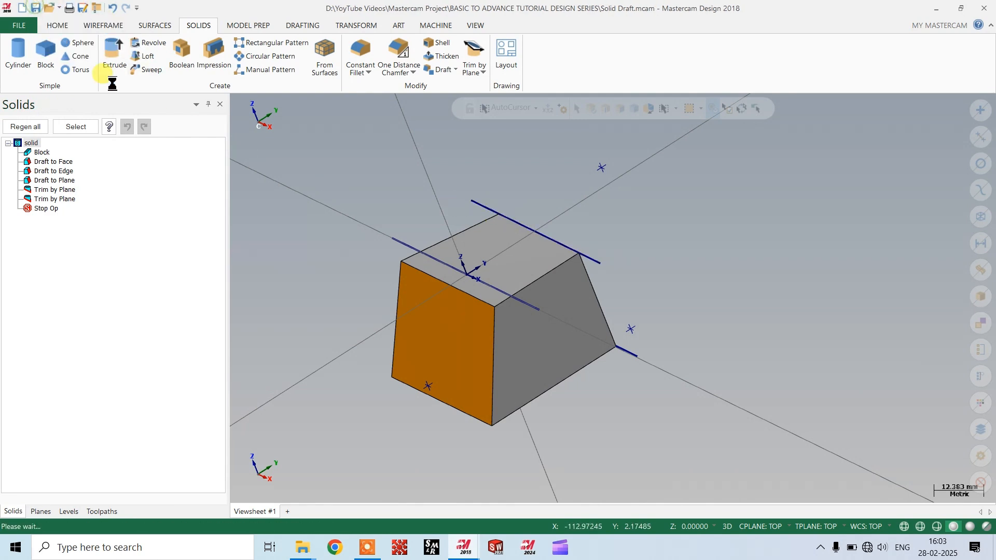
# Step: Set up another Trim by Plane on the solid with a dynamic plane aligned to the orange front face
pyautogui.click(484, 72)
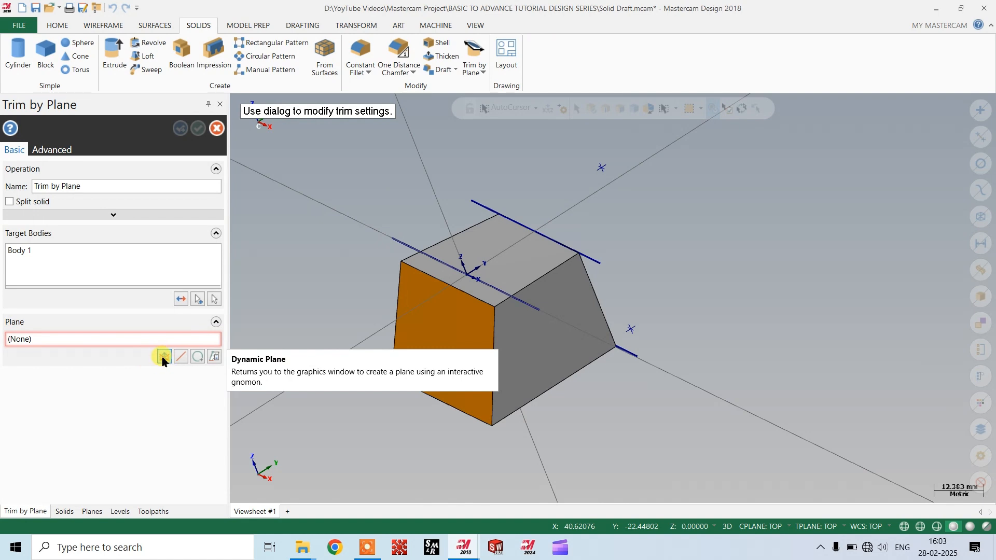
pyautogui.click(163, 357)
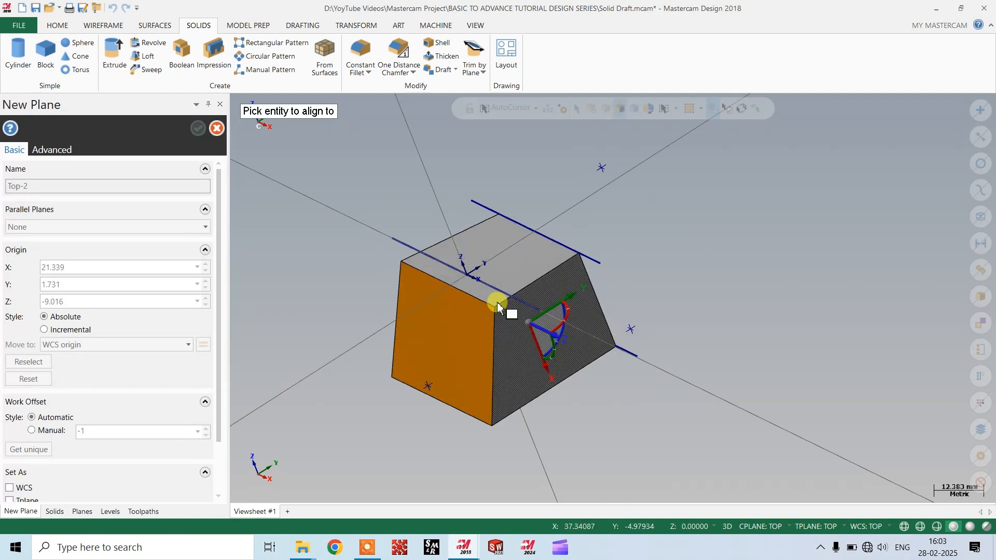
pyautogui.click(486, 344)
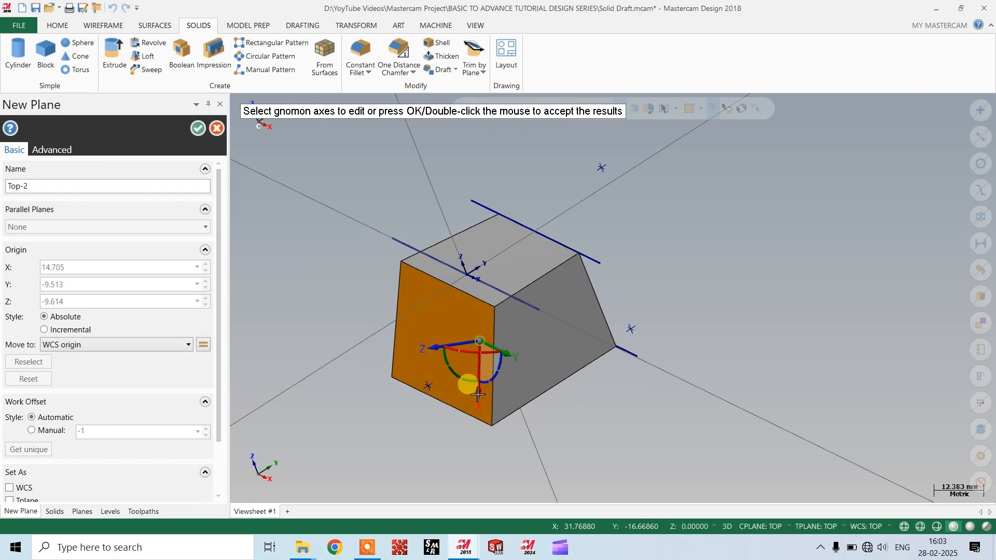
# Step: Shift the dynamic plane along its Z axis into the block, to an origin of about Y 0.844, Z -14.225, and accept it
pyautogui.moveTo(537, 387); pyautogui.dragTo(453, 348, button='middle')
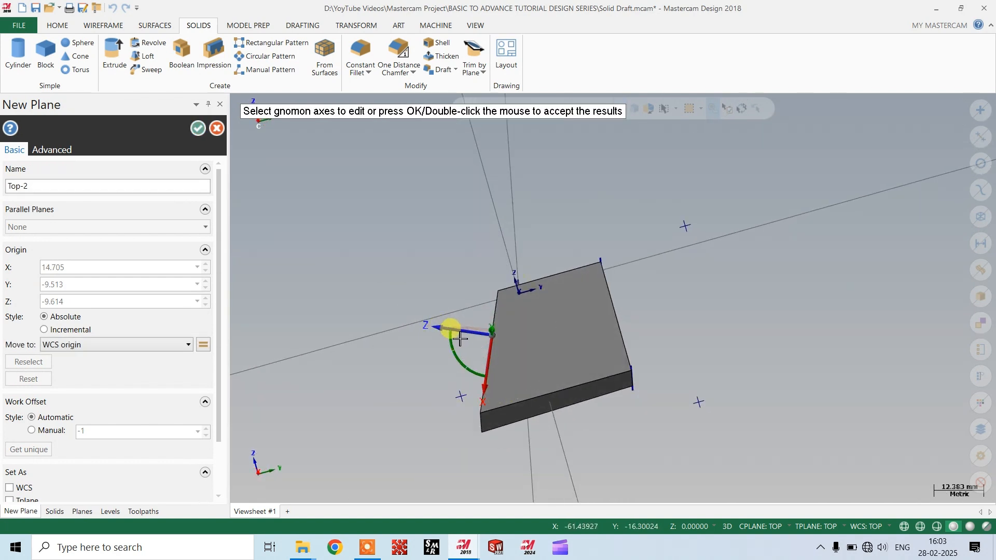
pyautogui.click(464, 337)
pyautogui.click(494, 338)
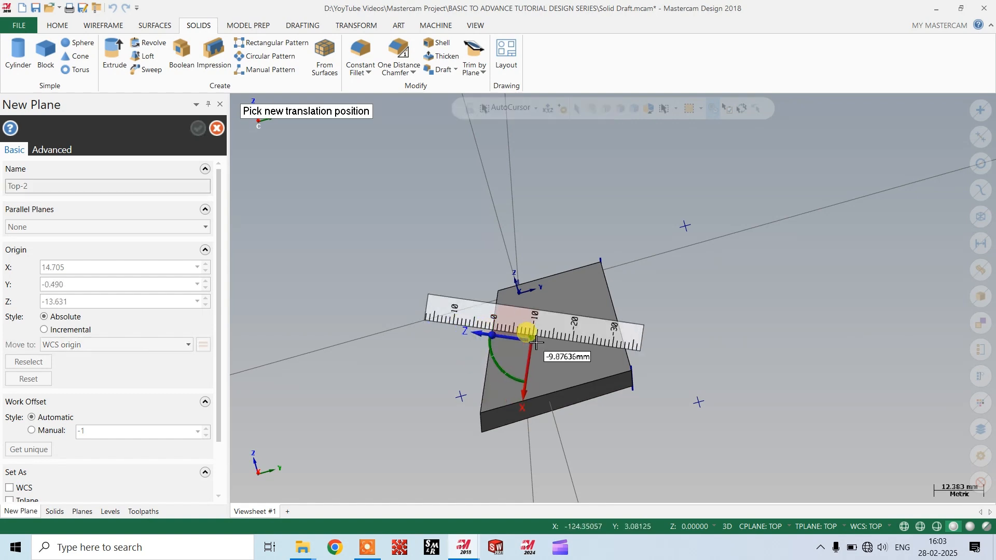
pyautogui.click(538, 344)
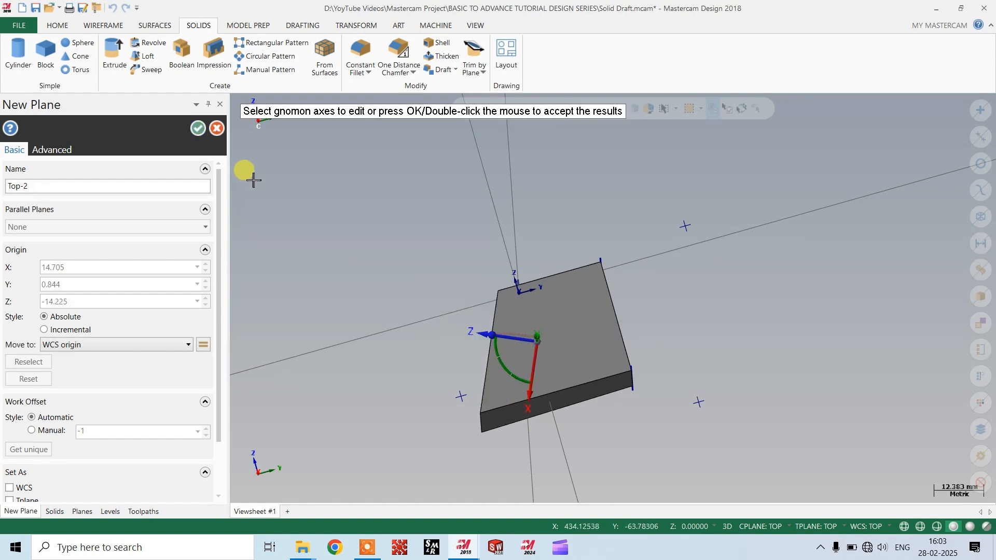
pyautogui.click(198, 129)
pyautogui.moveTo(426, 284)
pyautogui.mouseDown(button='middle')
pyautogui.moveTo(482, 300)
pyautogui.moveTo(409, 295)
pyautogui.moveTo(458, 301)
pyautogui.moveTo(420, 291)
pyautogui.mouseUp(button='middle')
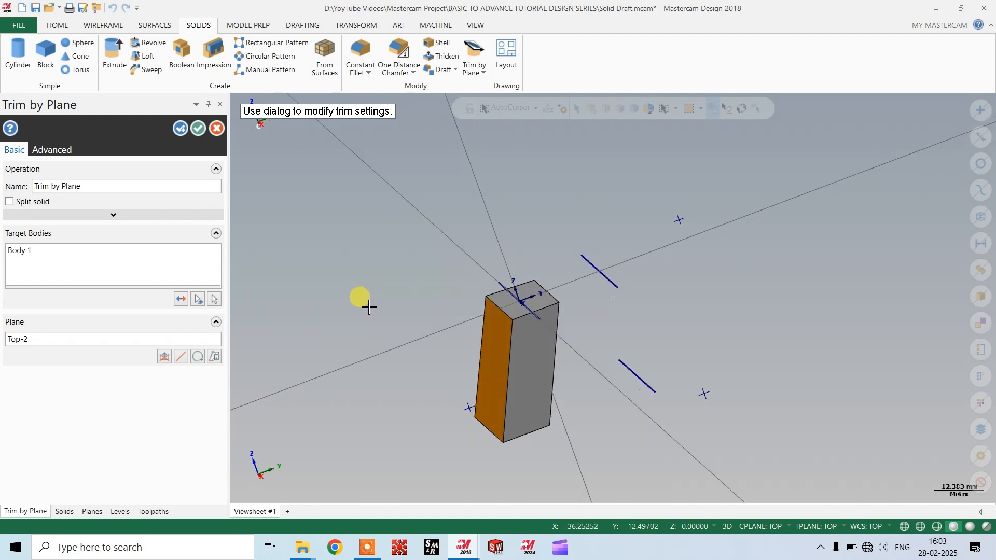
# Step: Reverse the trim direction both ways to compare the halves, and apply the dynamic-plane trim with Split solid enabled
pyautogui.click(181, 300)
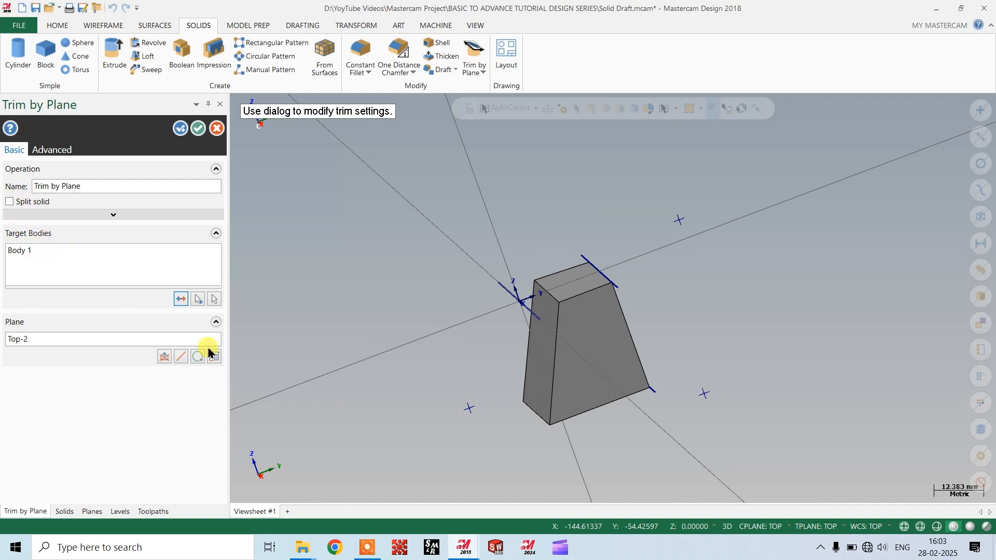
pyautogui.click(181, 299)
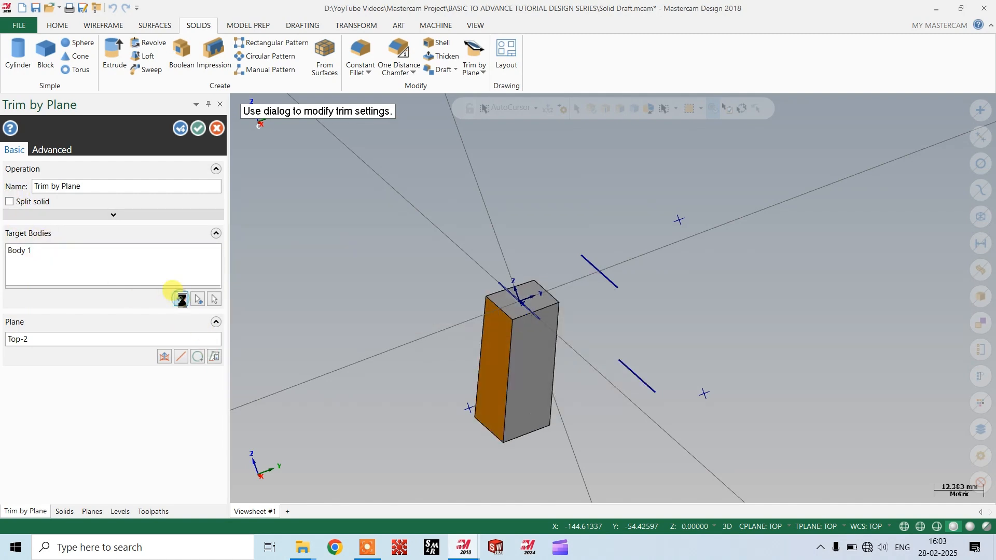
pyautogui.click(13, 203)
pyautogui.click(197, 129)
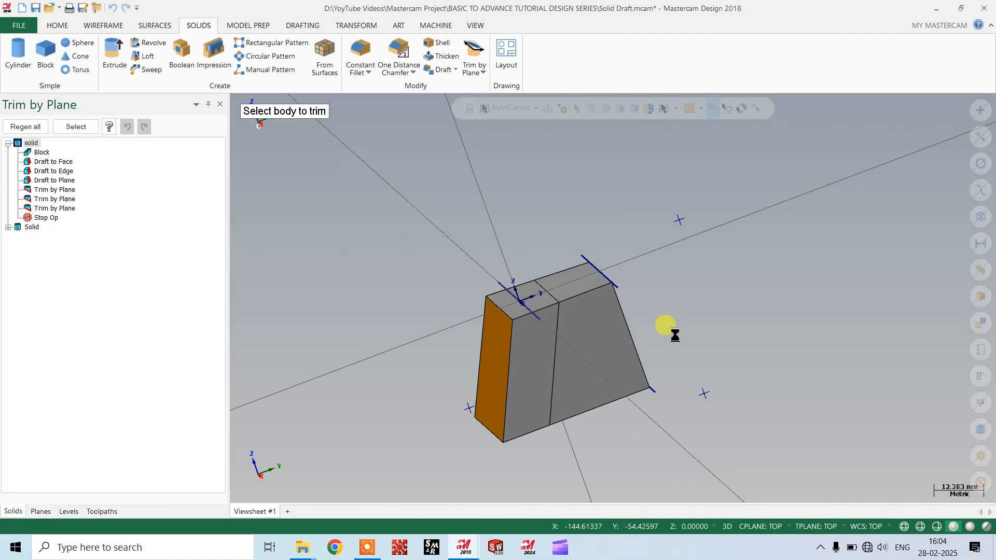
# Step: Check the two bodies produced by the split and save the file
pyautogui.scroll(2, 583, 316)
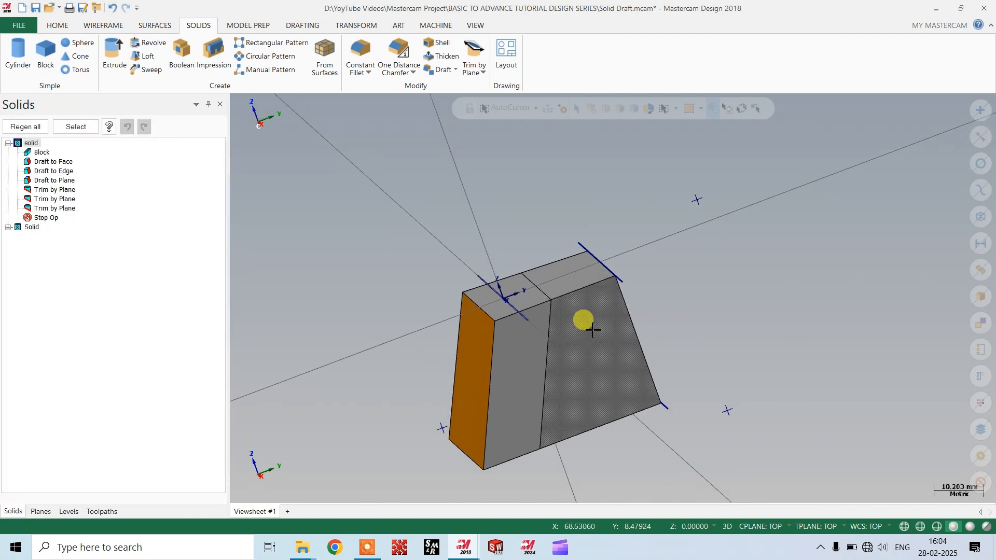
pyautogui.click(520, 354)
pyautogui.press('Escape')
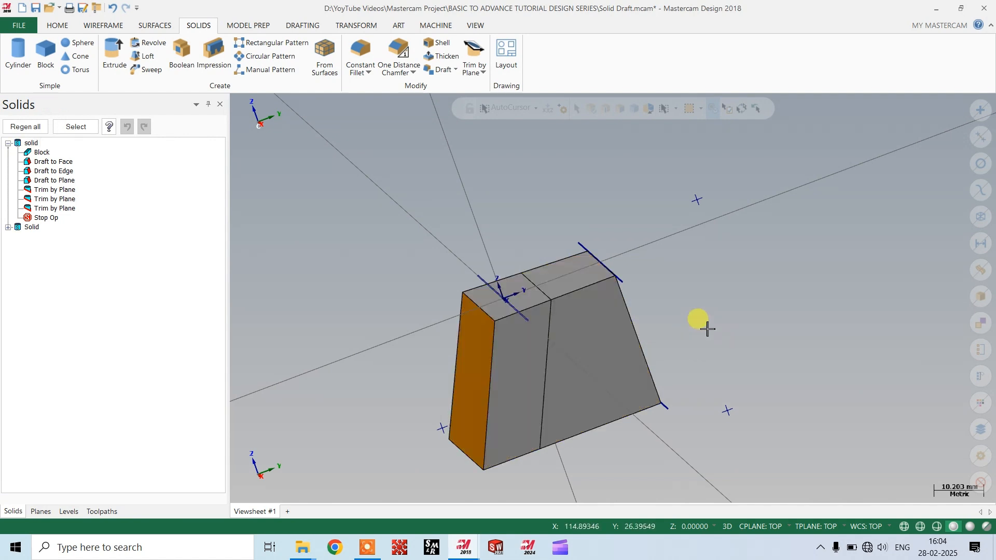
pyautogui.hotkey('ctrl', 's')
pyautogui.scroll(-1, 513, 295)
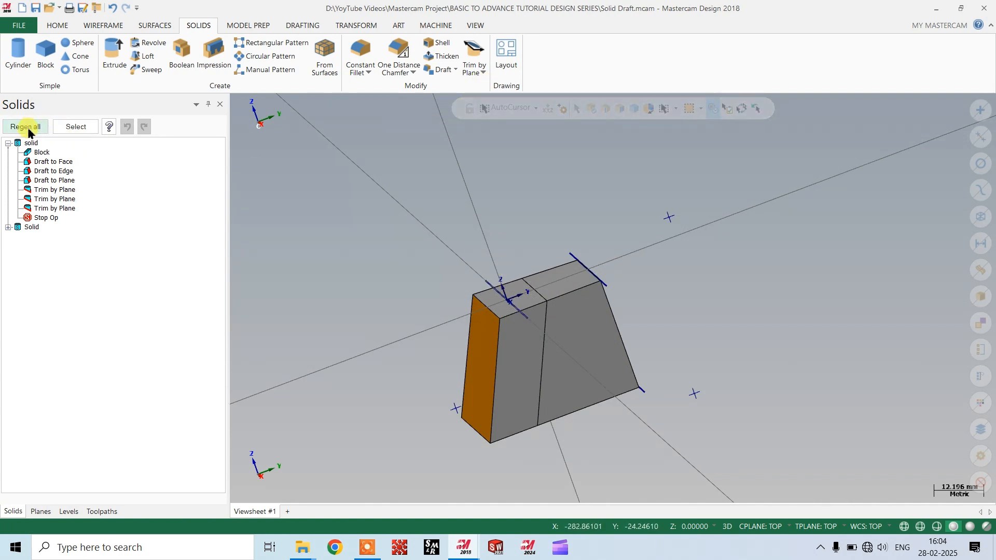
# Step: Make level 2 active to display the blue surface, and toggle level 1 off and back on to see it alone
pyautogui.click(68, 512)
pyautogui.click(23, 159)
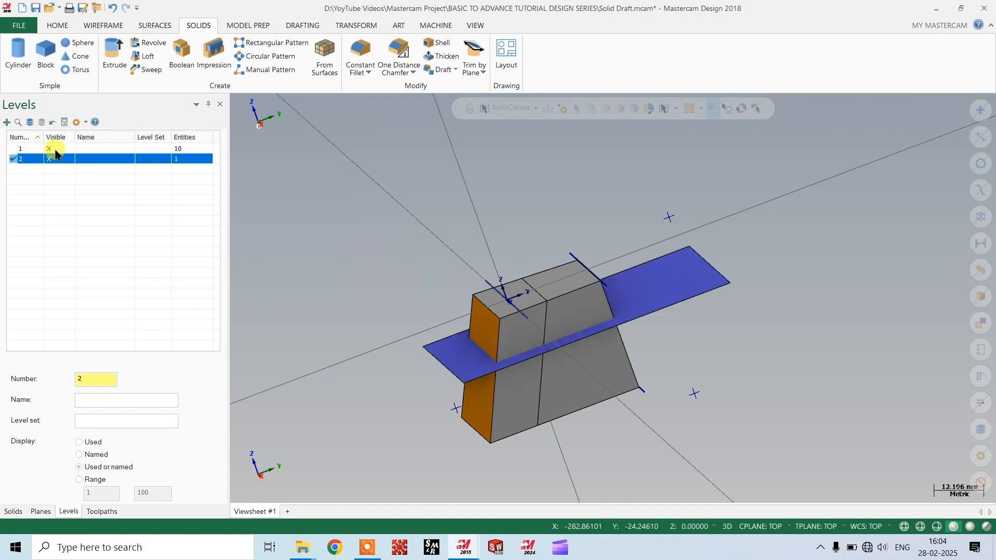
pyautogui.click(55, 149)
pyautogui.moveTo(615, 284); pyautogui.dragTo(720, 282, button='middle')
pyautogui.click(56, 152)
pyautogui.scroll(2, 667, 334)
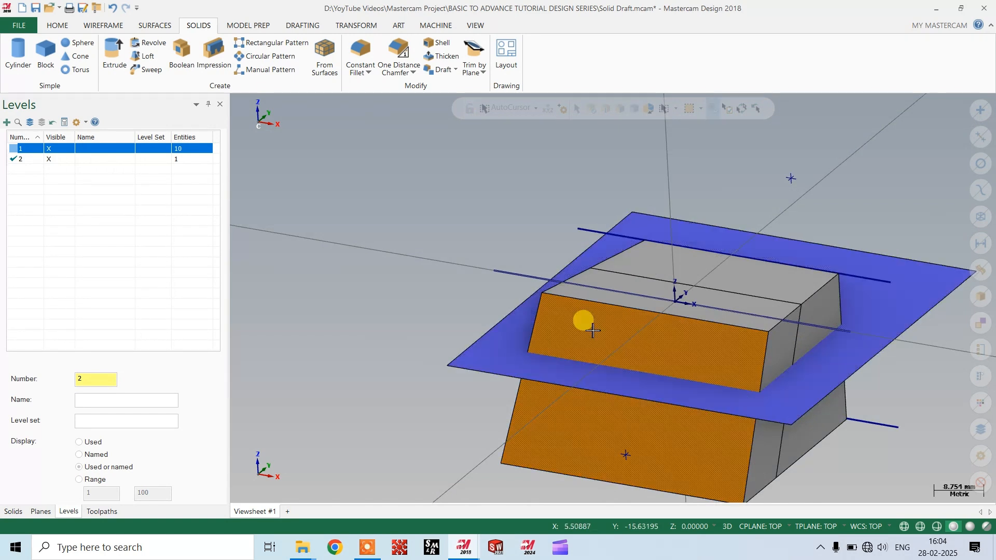
pyautogui.scroll(-2, 600, 334)
pyautogui.scroll(1, 660, 352)
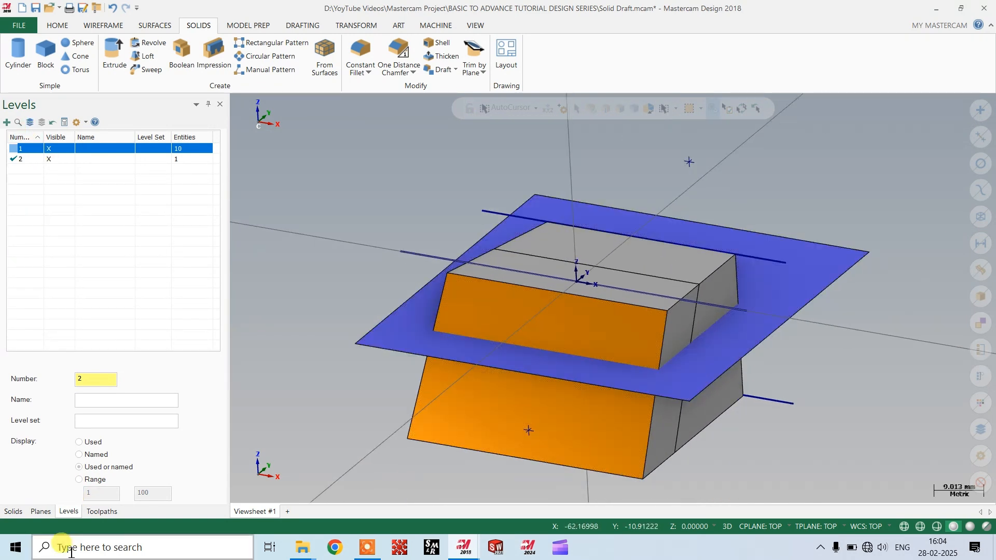
# Step: Delete the dynamic-plane and line-based Trim by Plane operations from the solid's history, keeping the first trim
pyautogui.click(13, 511)
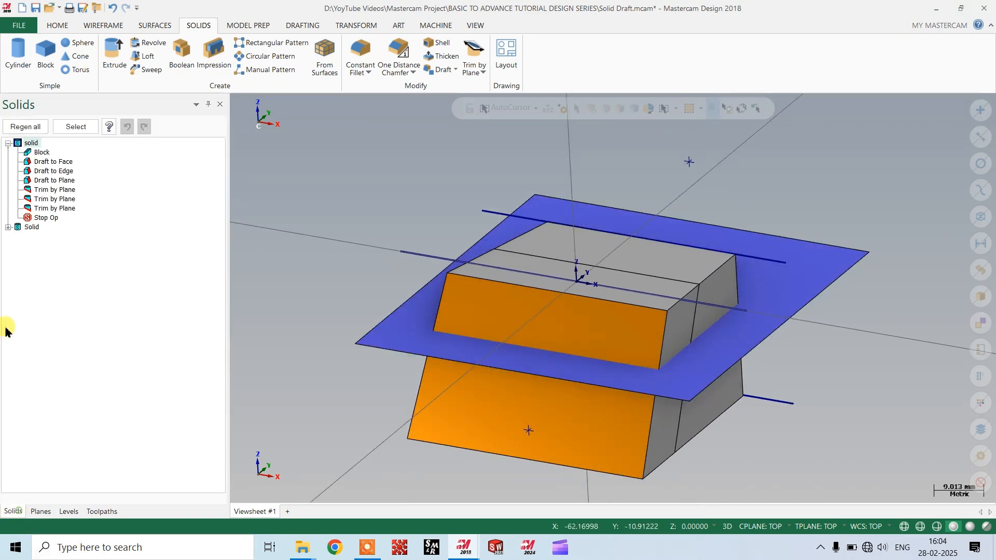
pyautogui.rightClick(58, 214)
pyautogui.click(110, 241)
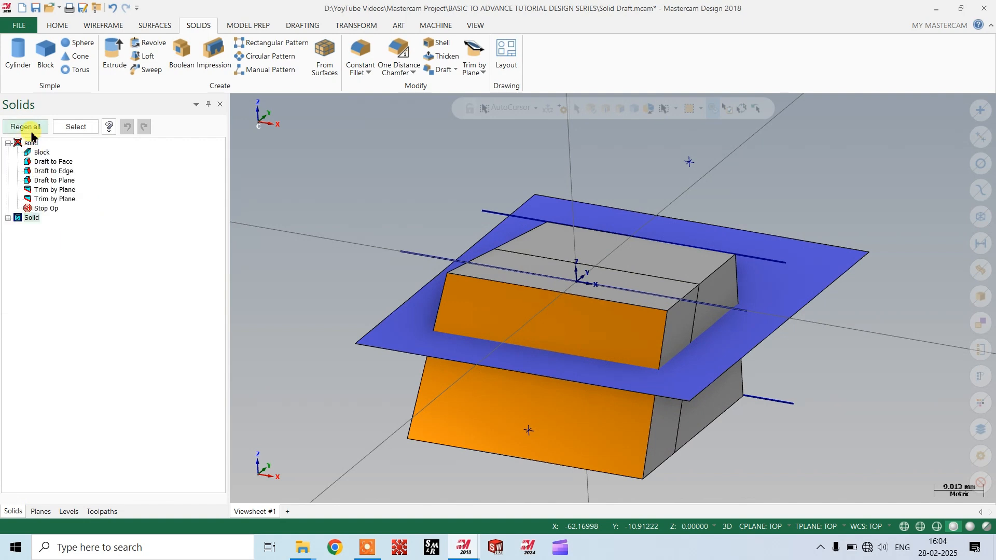
pyautogui.rightClick(52, 201)
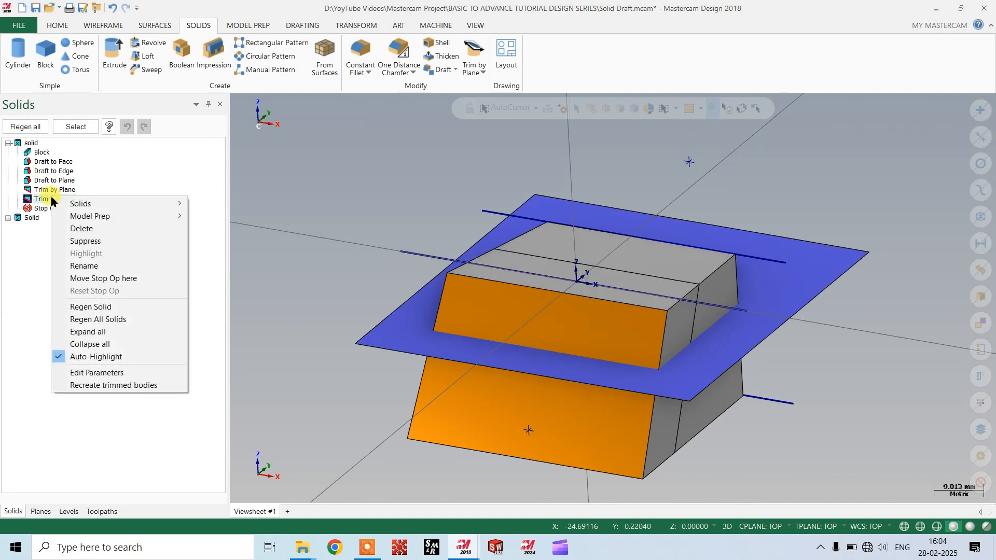
pyautogui.click(9, 220)
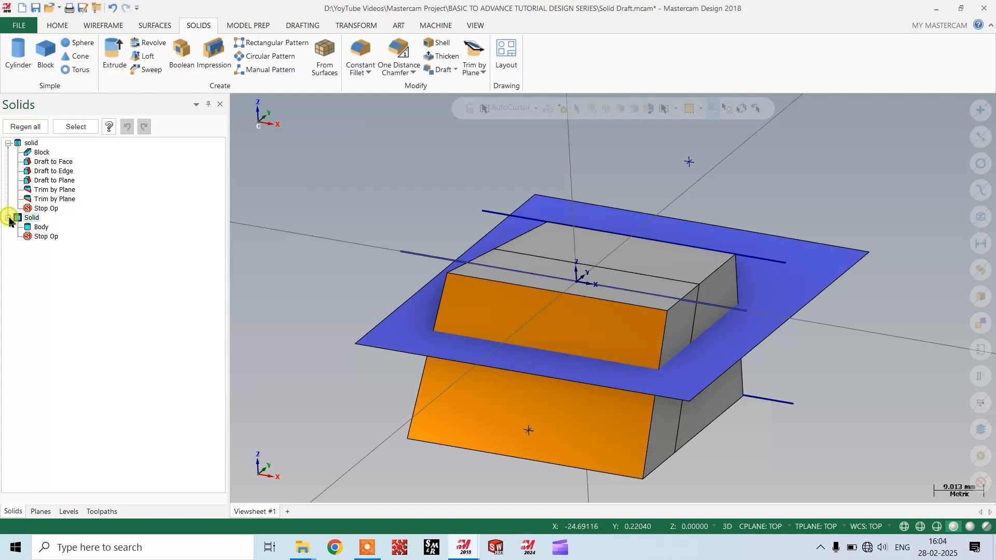
pyautogui.rightClick(47, 202)
pyautogui.click(87, 227)
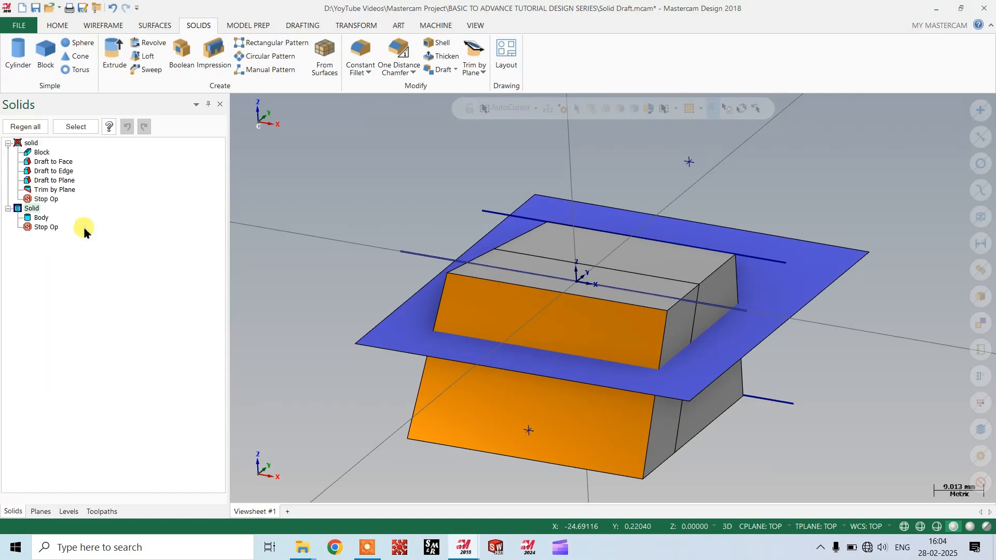
# Step: Delete the leftover second solid from the split and regenerate all solids
pyautogui.rightClick(31, 210)
pyautogui.click(77, 241)
pyautogui.click(25, 127)
# Step: Set up a Trim to Surface/Sheet on the block, using the blue surface through it as the trim tool
pyautogui.moveTo(426, 296); pyautogui.dragTo(880, 340, button='middle')
pyautogui.scroll(1, 880, 339)
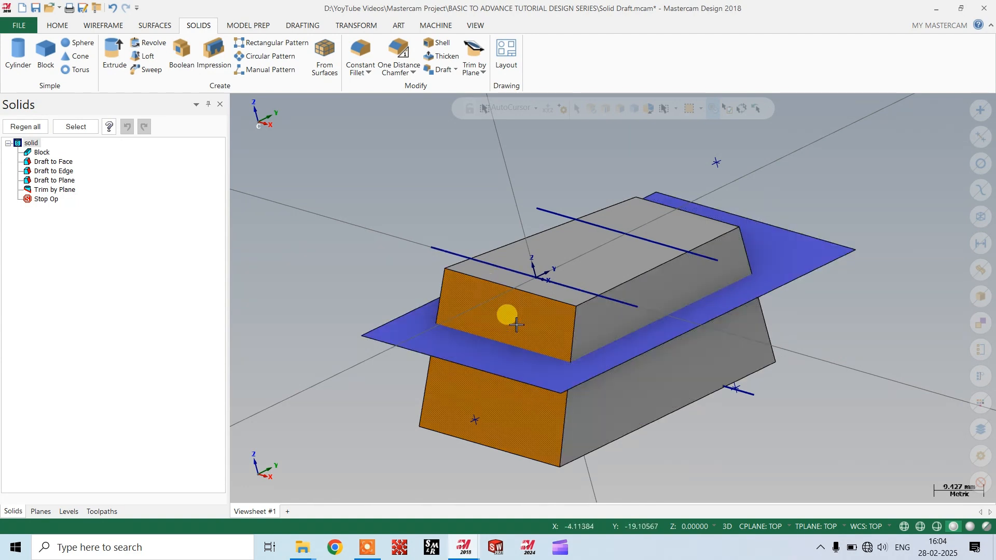
pyautogui.scroll(-1, 366, 259)
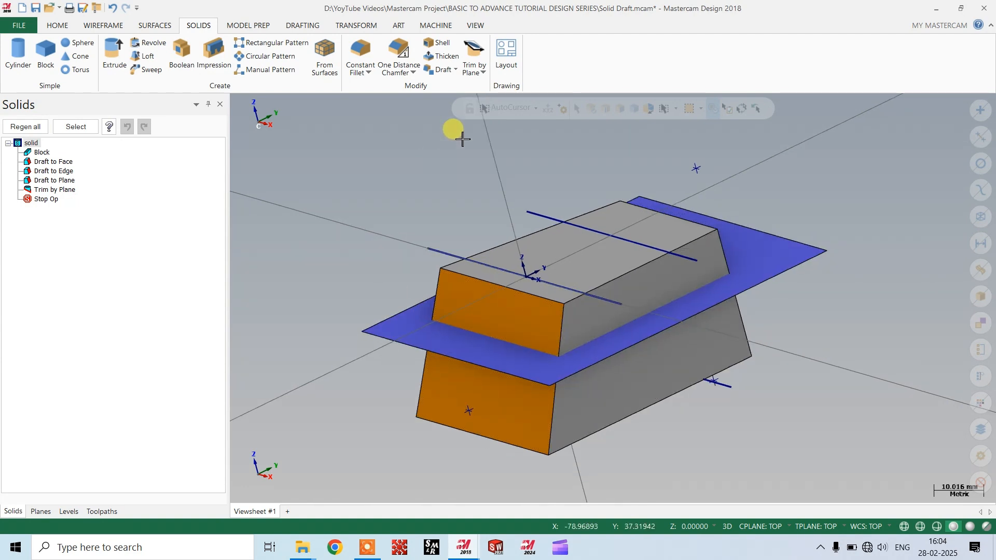
pyautogui.click(484, 73)
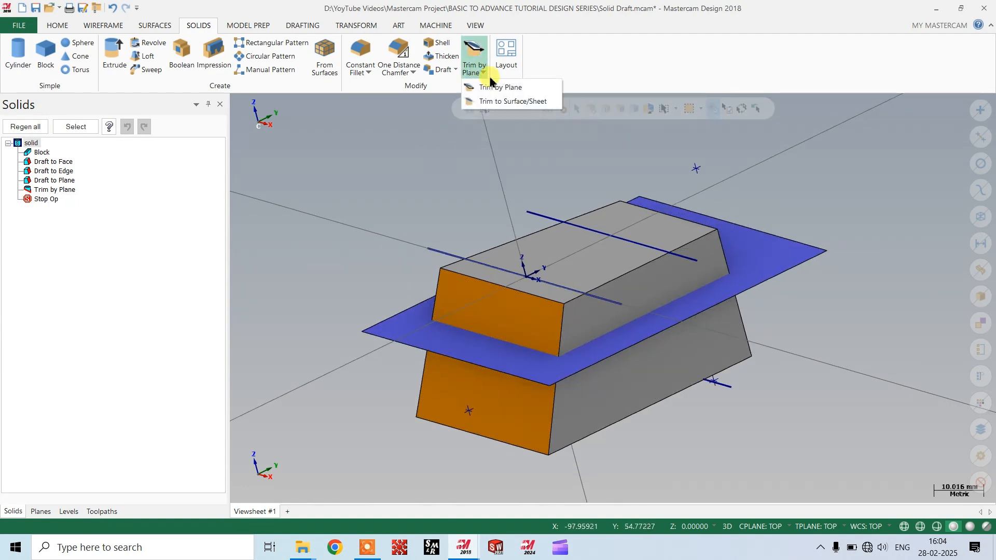
pyautogui.click(504, 101)
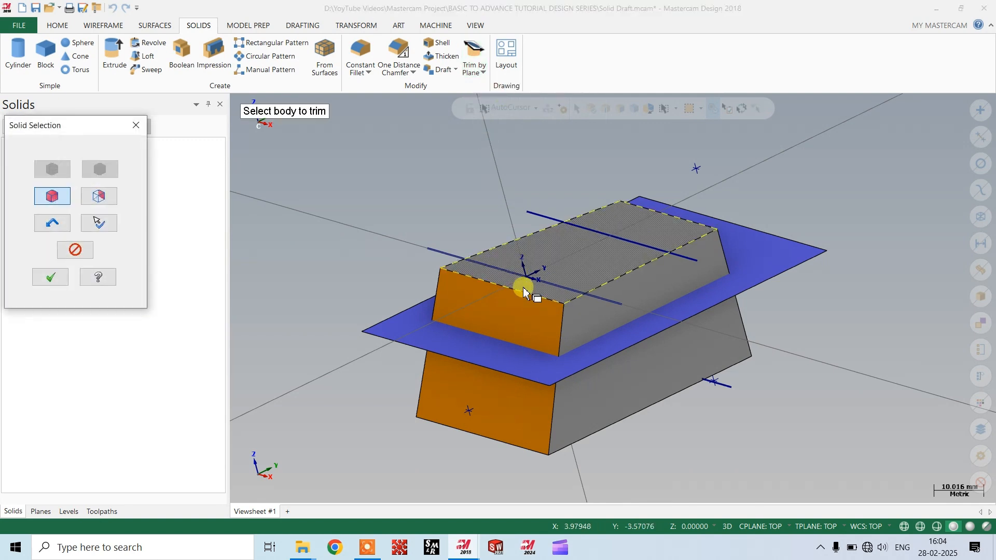
pyautogui.click(569, 281)
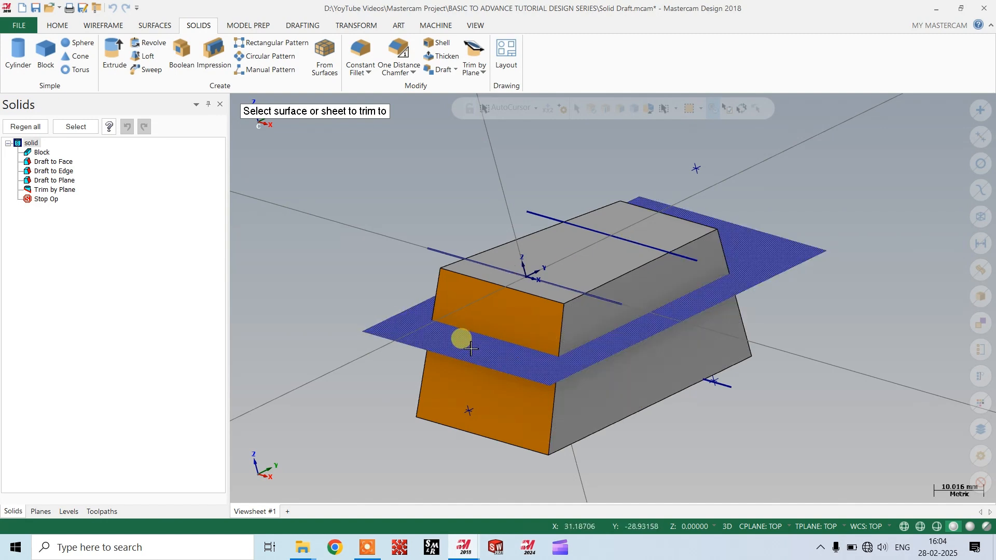
pyautogui.click(403, 329)
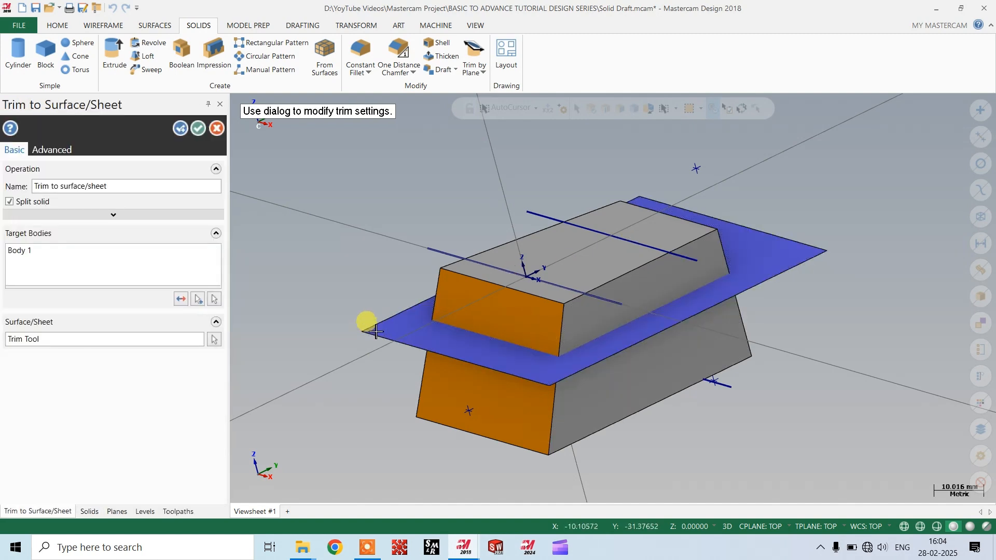
# Step: Turn off Split solid for the surface trim and examine the part of the block above the surface
pyautogui.moveTo(396, 353); pyautogui.dragTo(370, 336, button='middle')
pyautogui.click(12, 202)
pyautogui.moveTo(535, 315)
pyautogui.mouseDown(button='middle')
pyautogui.moveTo(520, 289)
pyautogui.moveTo(512, 298)
pyautogui.moveTo(542, 310)
pyautogui.moveTo(534, 313)
pyautogui.mouseUp(button='middle')
pyautogui.scroll(-2, 534, 312)
pyautogui.moveTo(396, 338); pyautogui.dragTo(378, 383, button='middle')
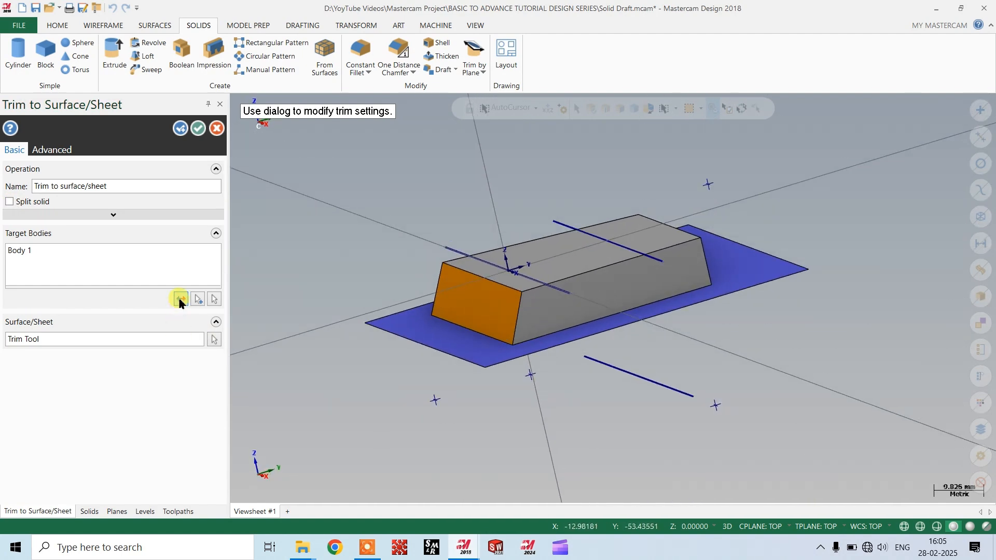
# Step: Reverse the trim direction to keep the part of the block below the blue surface, and apply the surface trim
pyautogui.click(180, 299)
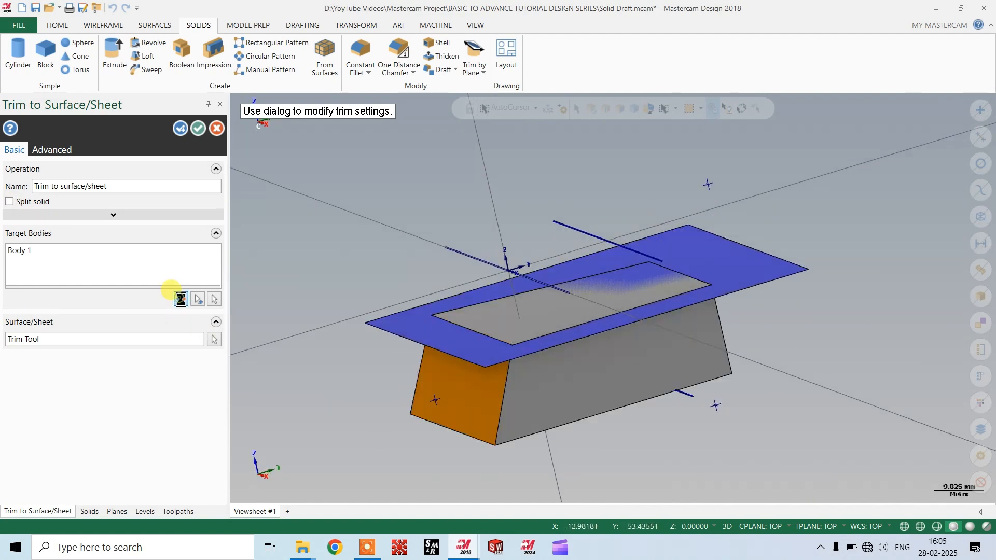
pyautogui.click(181, 299)
pyautogui.click(181, 301)
pyautogui.moveTo(465, 310); pyautogui.dragTo(387, 308, button='middle')
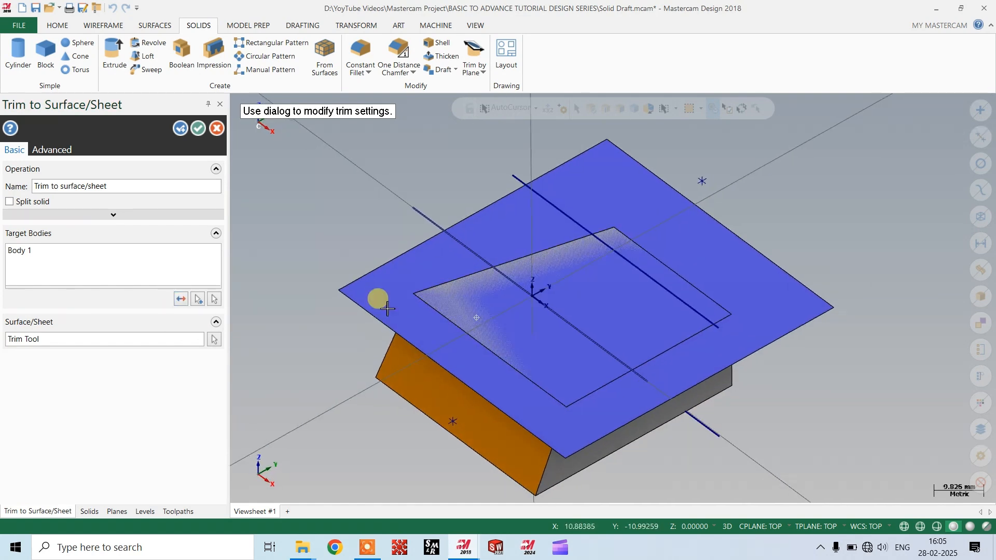
pyautogui.click(197, 128)
pyautogui.moveTo(562, 333); pyautogui.dragTo(575, 237, button='middle')
pyautogui.click(511, 57)
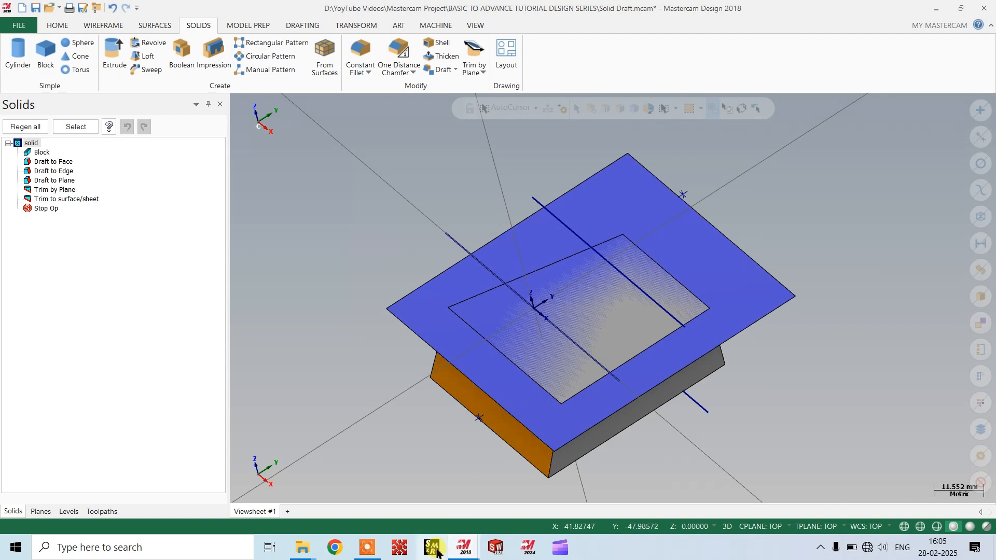
pyautogui.moveTo(455, 553)
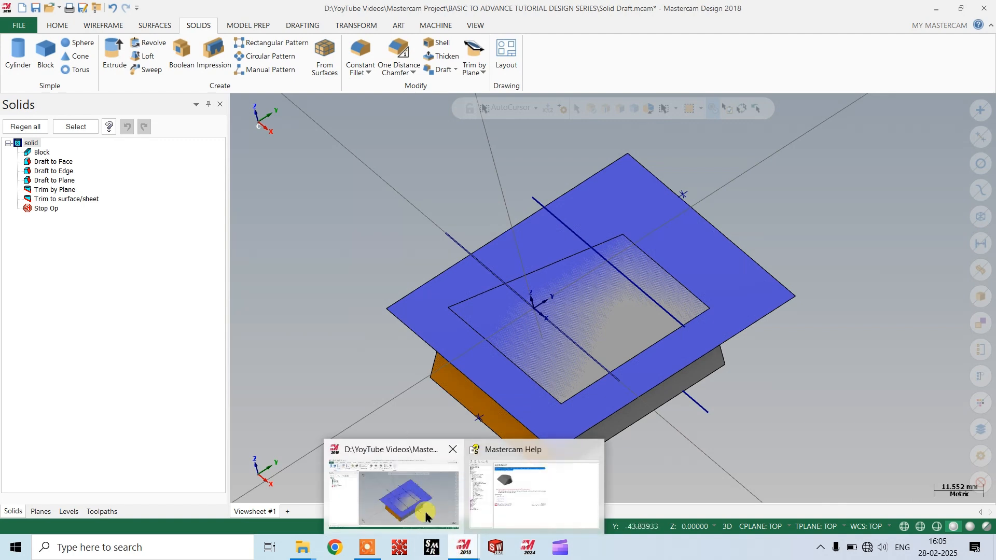
pyautogui.click(367, 549)
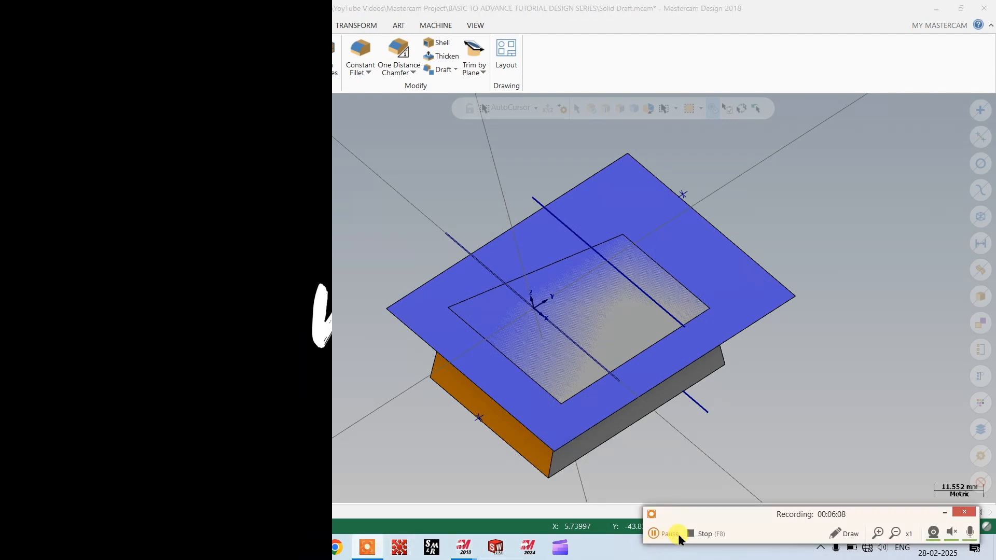